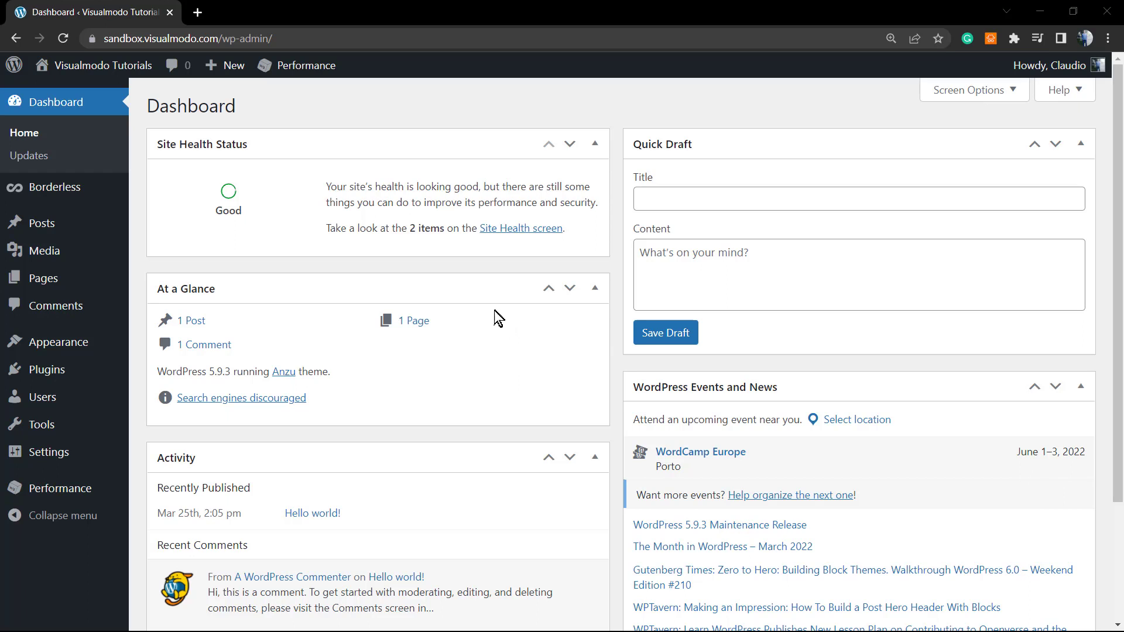
Step: Start a new post and go through the block editor welcome guide until it closes
mouse_move(69, 236)
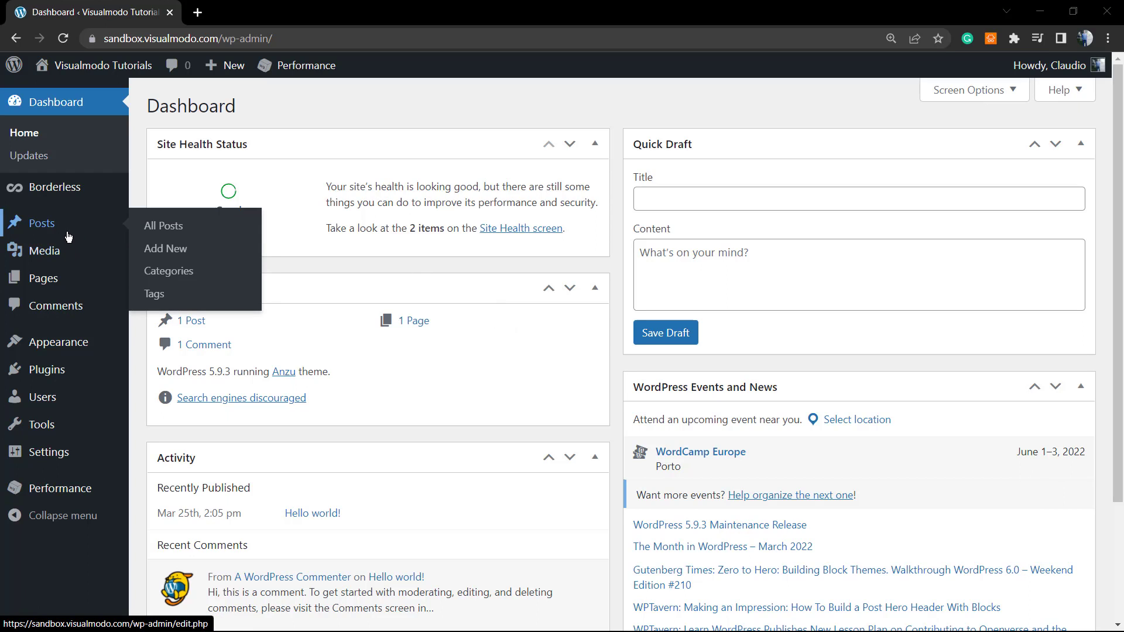
click(191, 257)
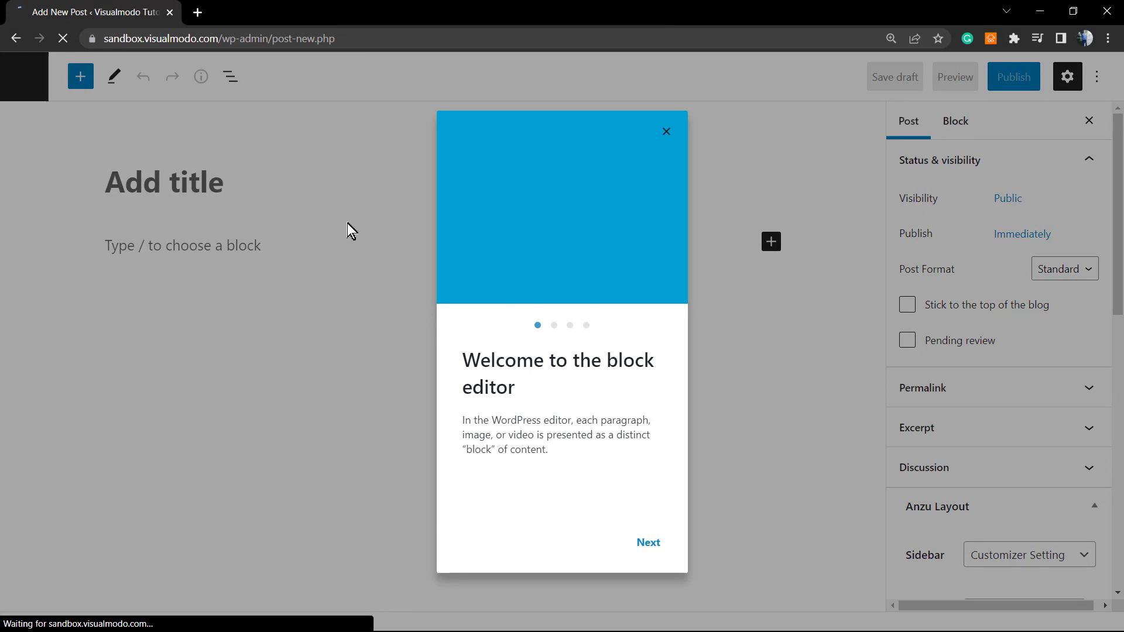
click(647, 542)
click(644, 543)
click(644, 543)
click(641, 542)
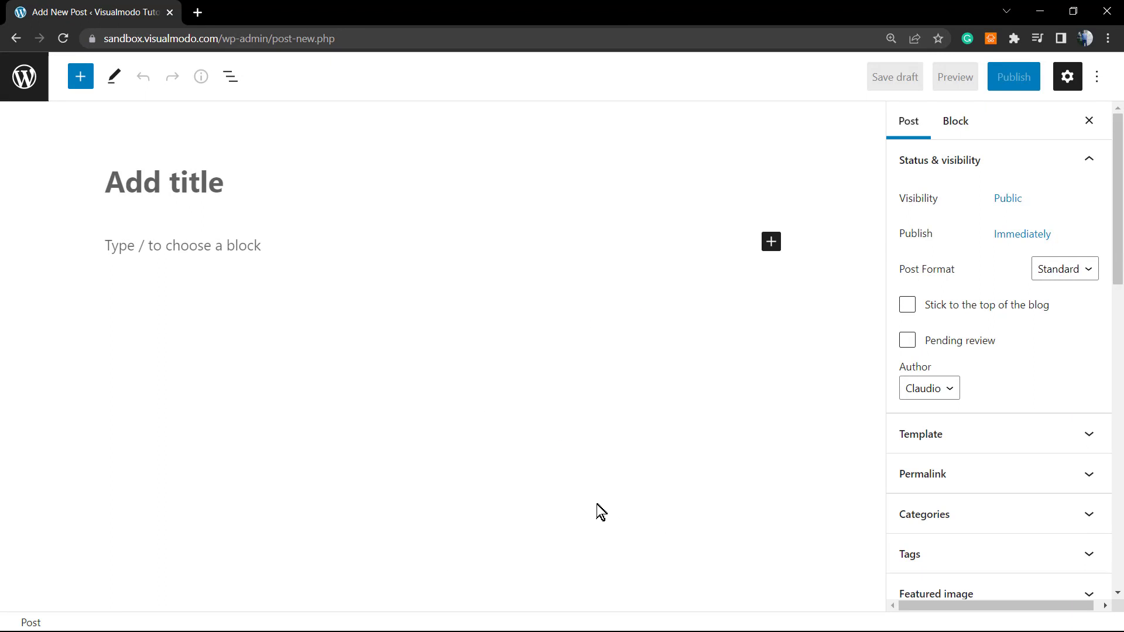
Step: Title the post "Aesir WordPress Theme"
click(228, 187)
text(Ae)
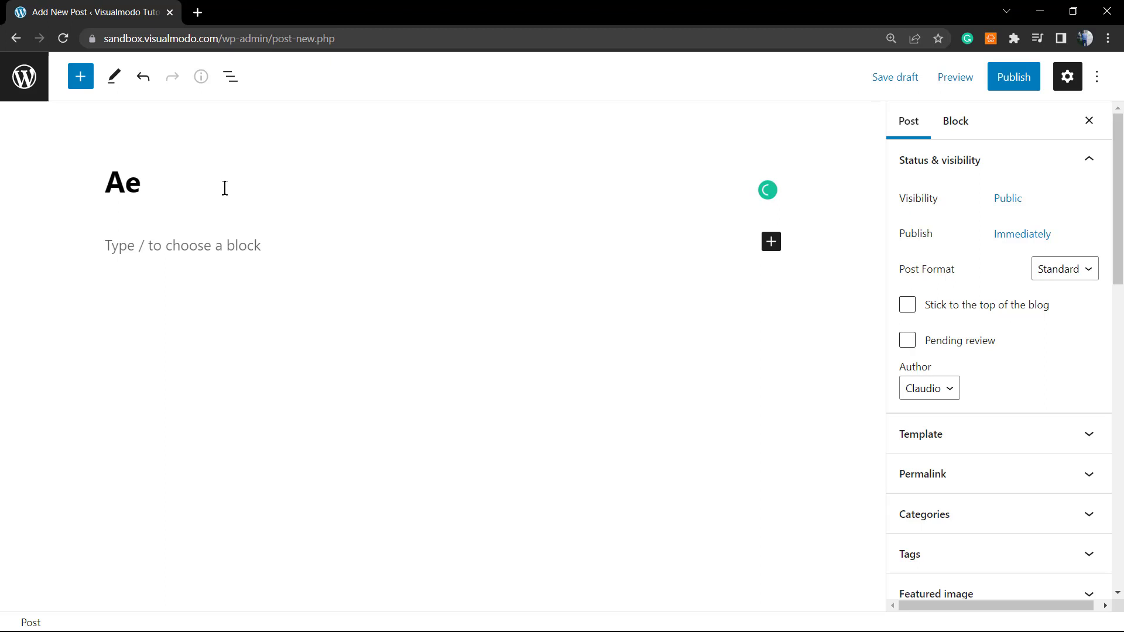
text(sir WordPre)
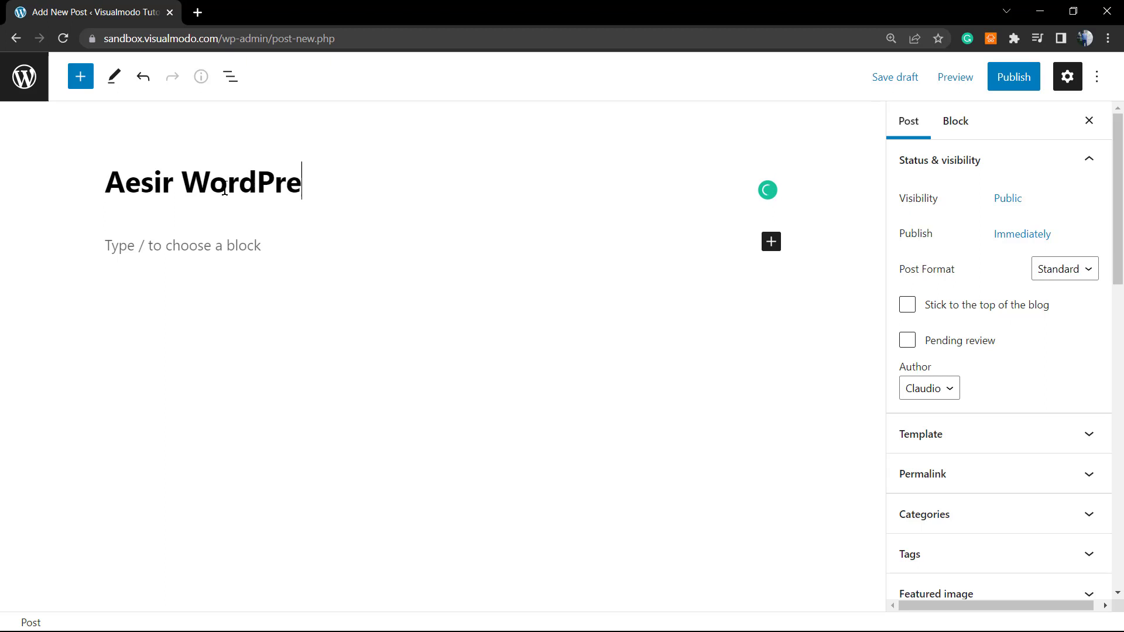
text(ss Th,e)
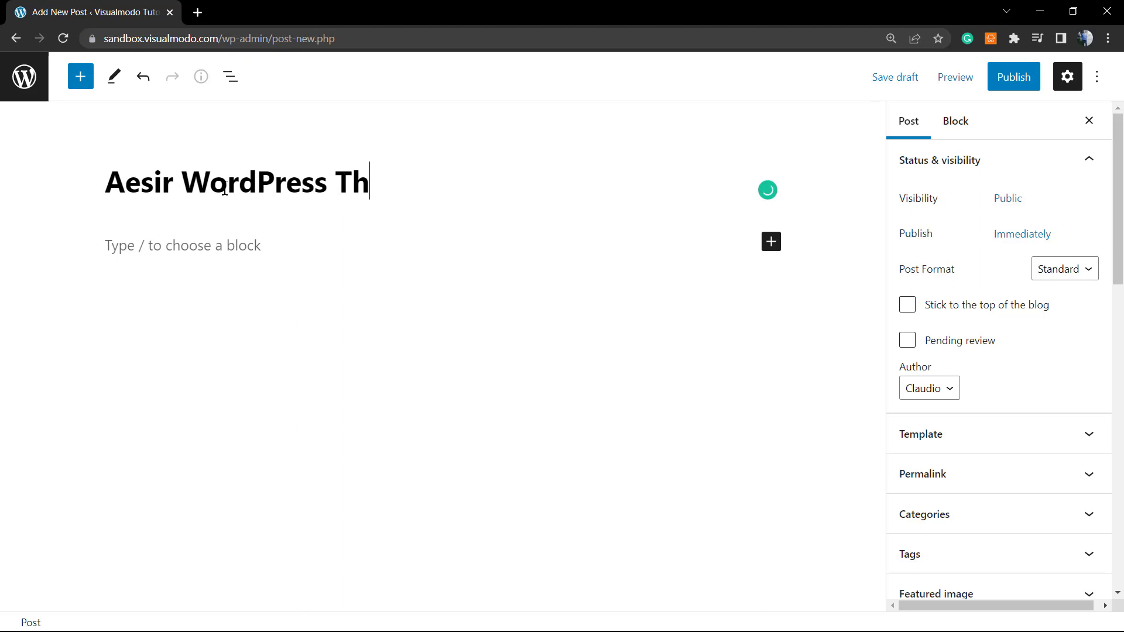
key(BackSpace)
text(eme)
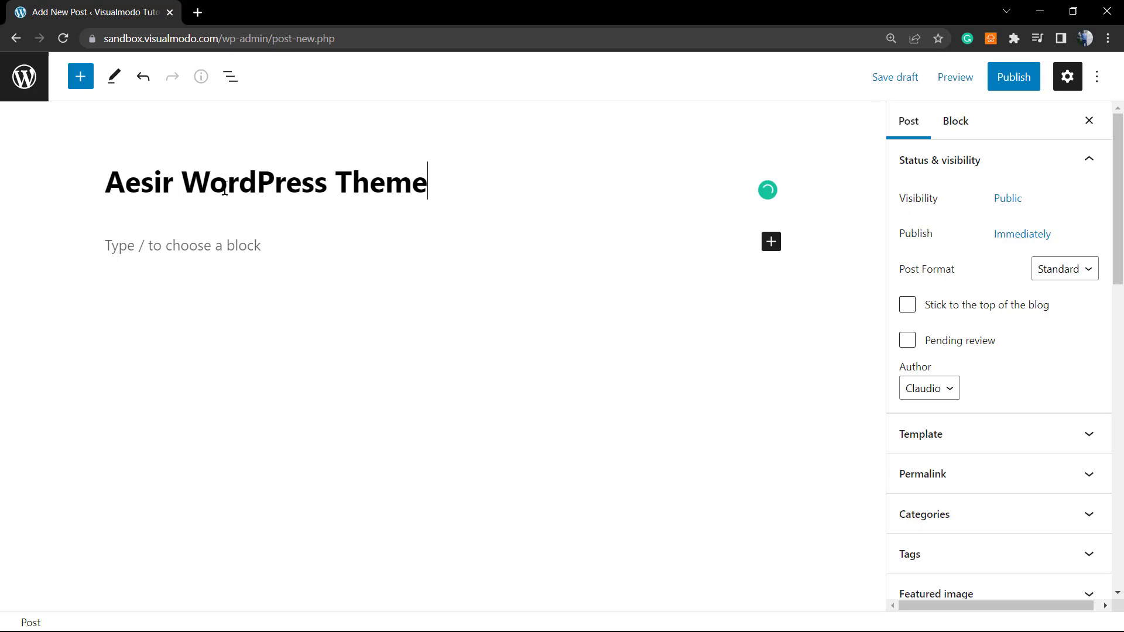
Step: Copy the post title into the first paragraph block below it
triple_click(281, 178)
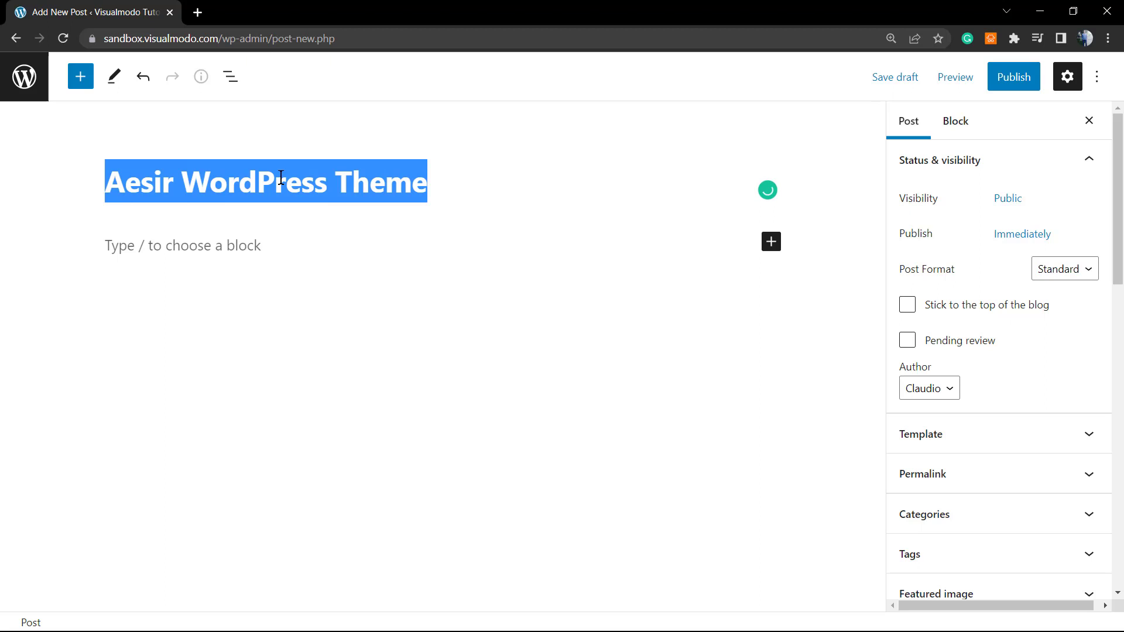
key(ctrl+c)
click(244, 245)
key(ctrl+v)
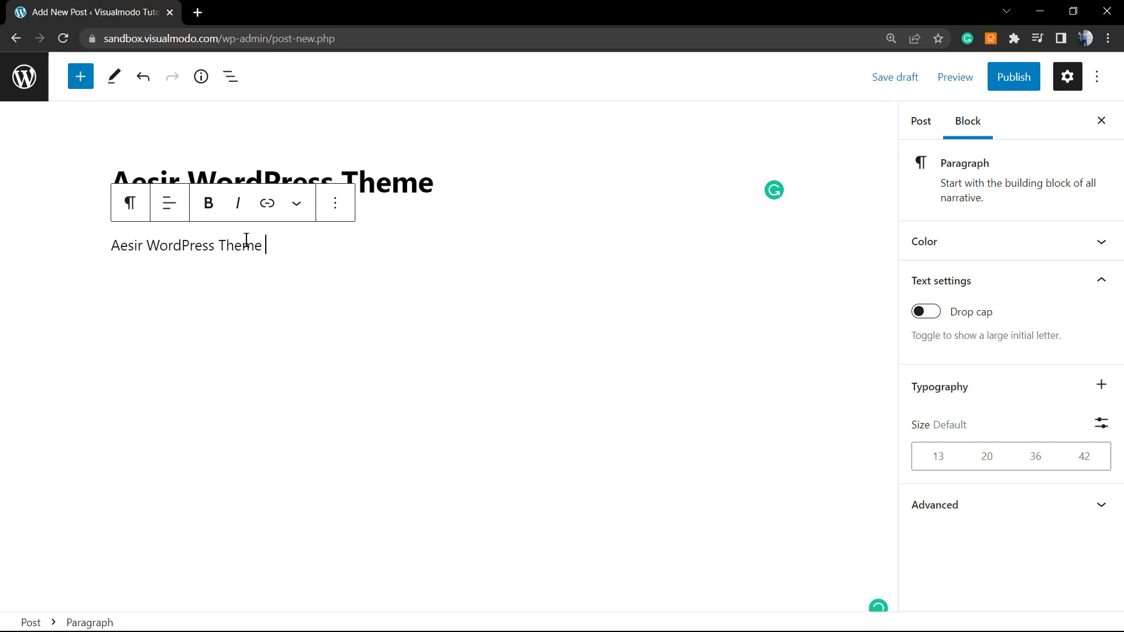
click(205, 168)
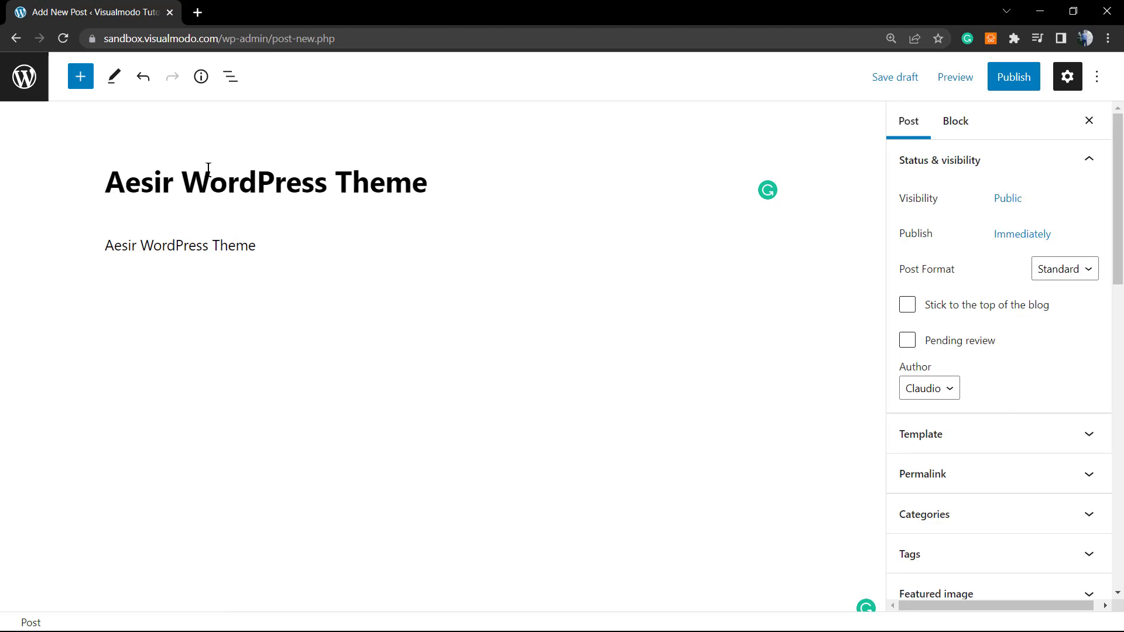
Step: Add an Image block below the paragraph and fill it with Aesir-WordPress-Theme-Home-scaled.jpg from the media library
click(285, 245)
key(Return)
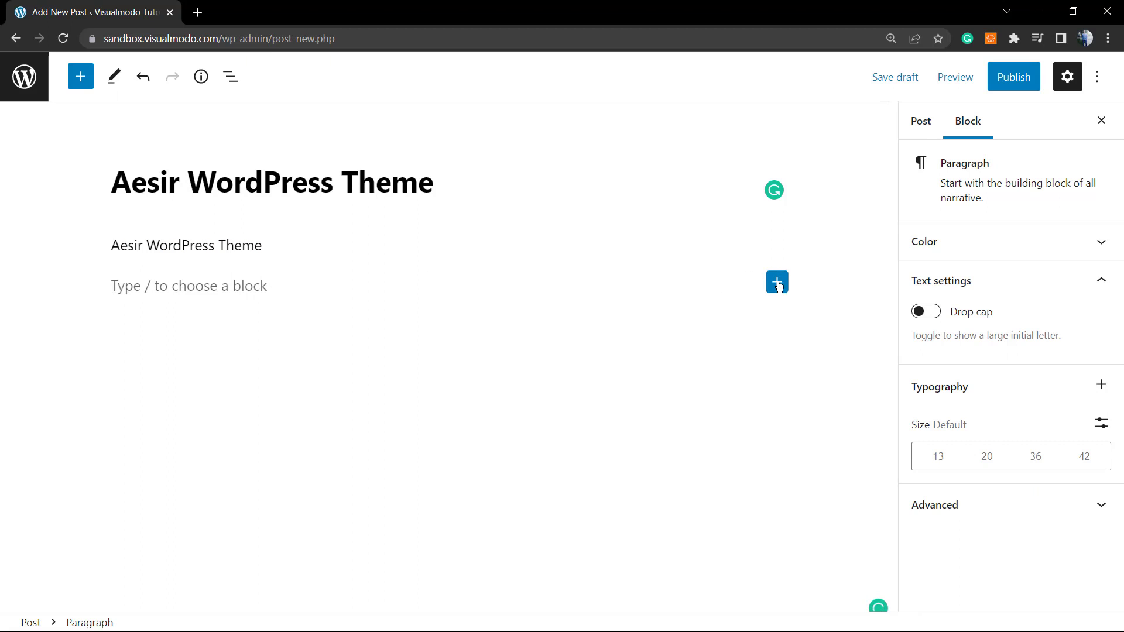
click(777, 284)
click(913, 399)
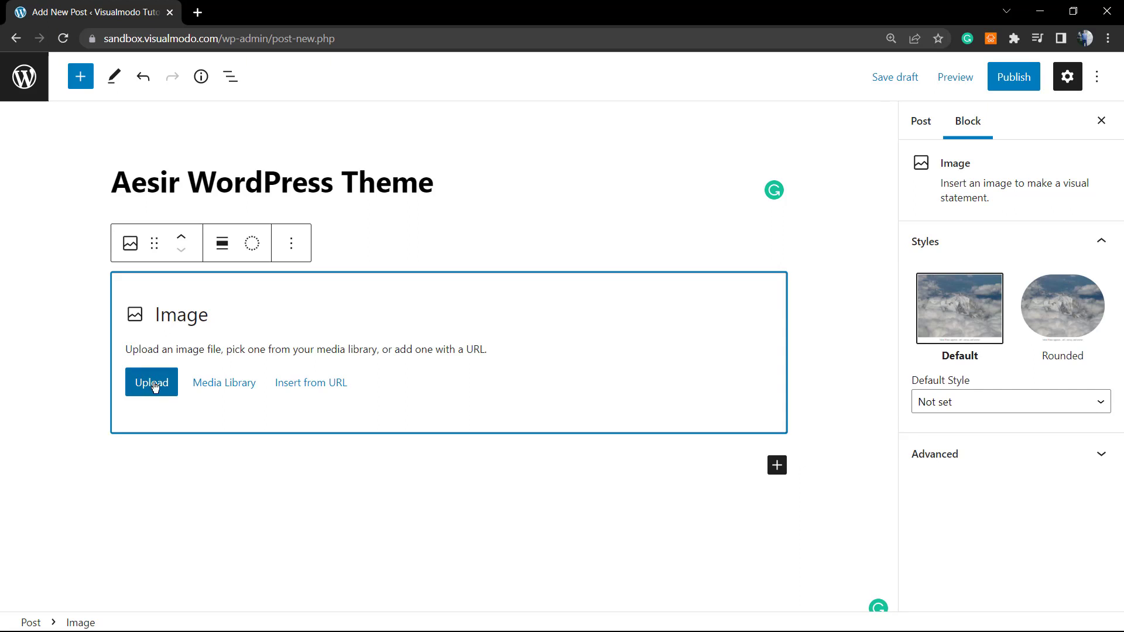
click(227, 388)
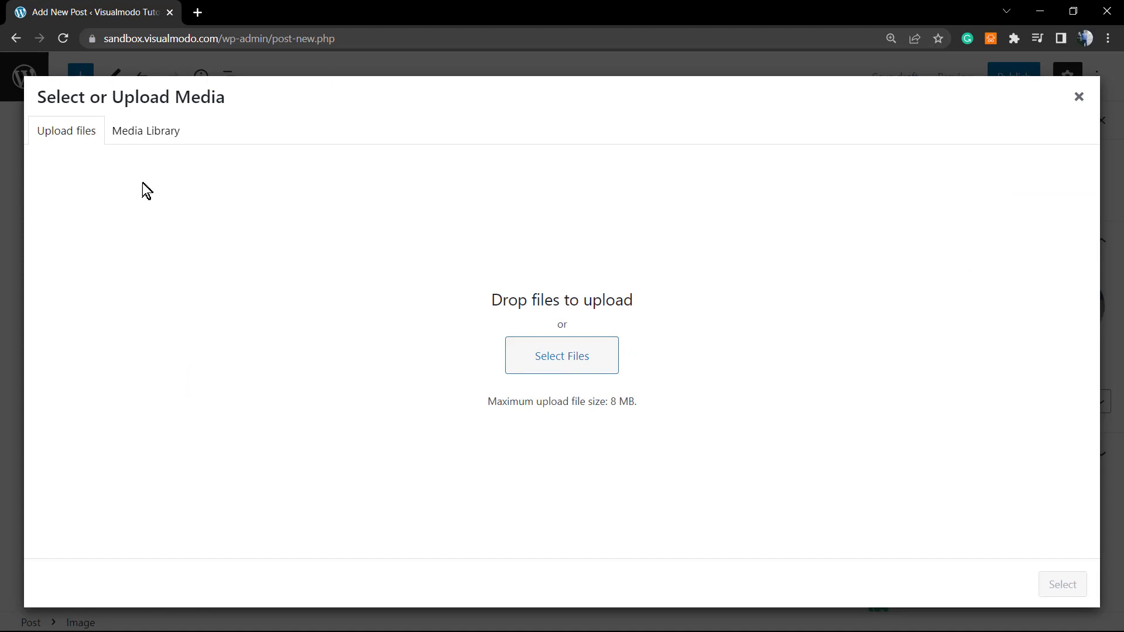
click(135, 144)
click(130, 257)
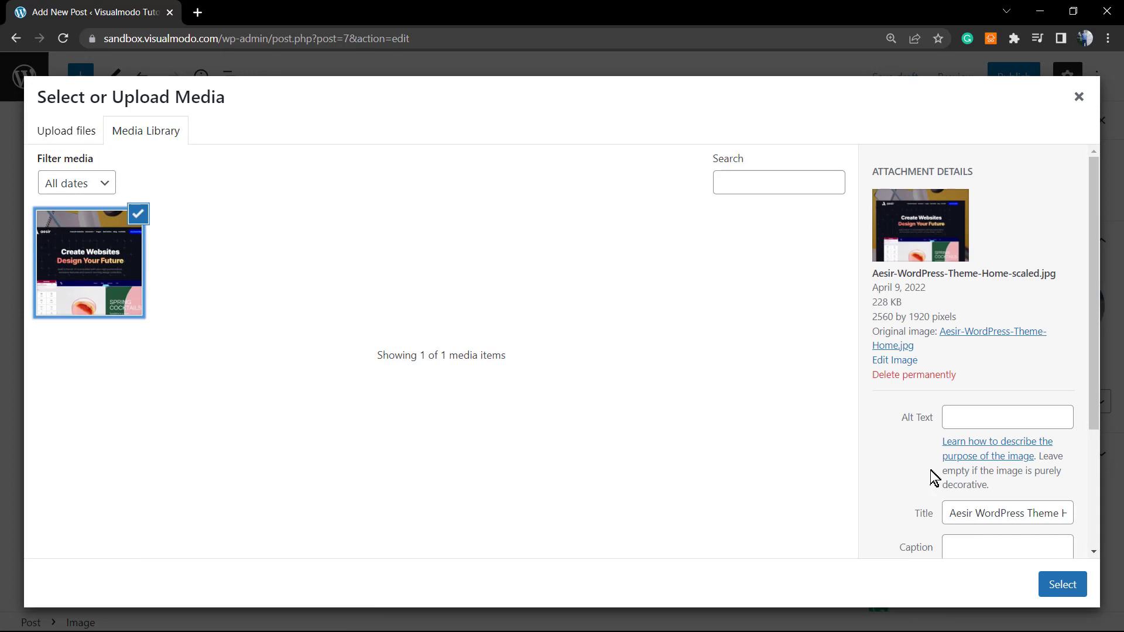
click(1068, 595)
Step: Look over the inserted Aesir theme image in the post from its upper edge down to the caption area
scroll(424, 388, down, 3)
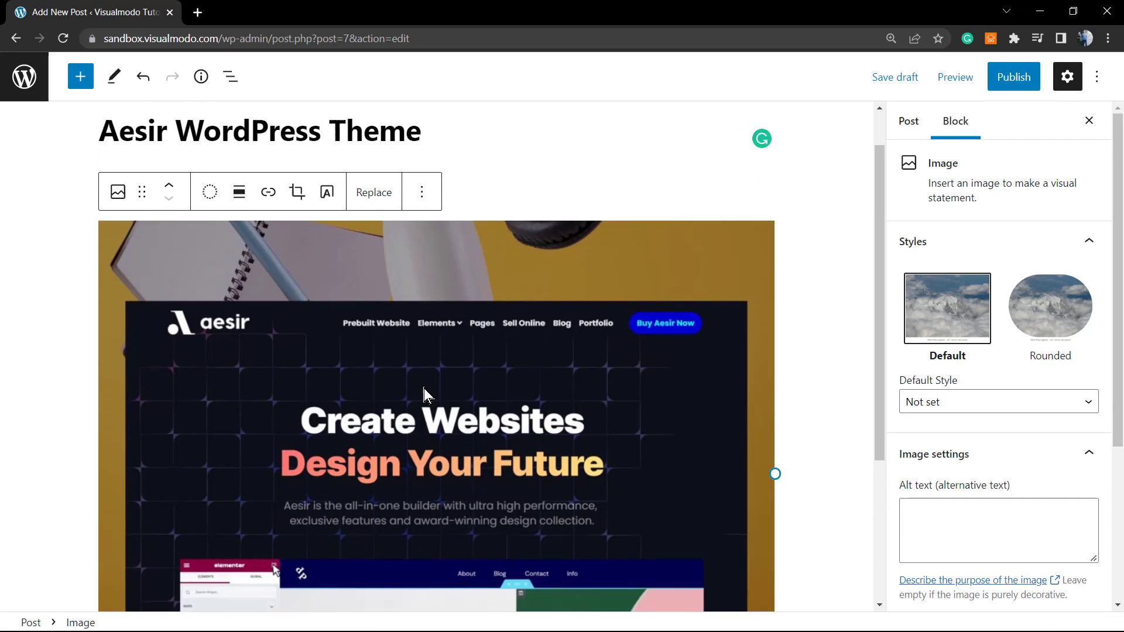
scroll(424, 388, up, 4)
scroll(424, 390, down, 3)
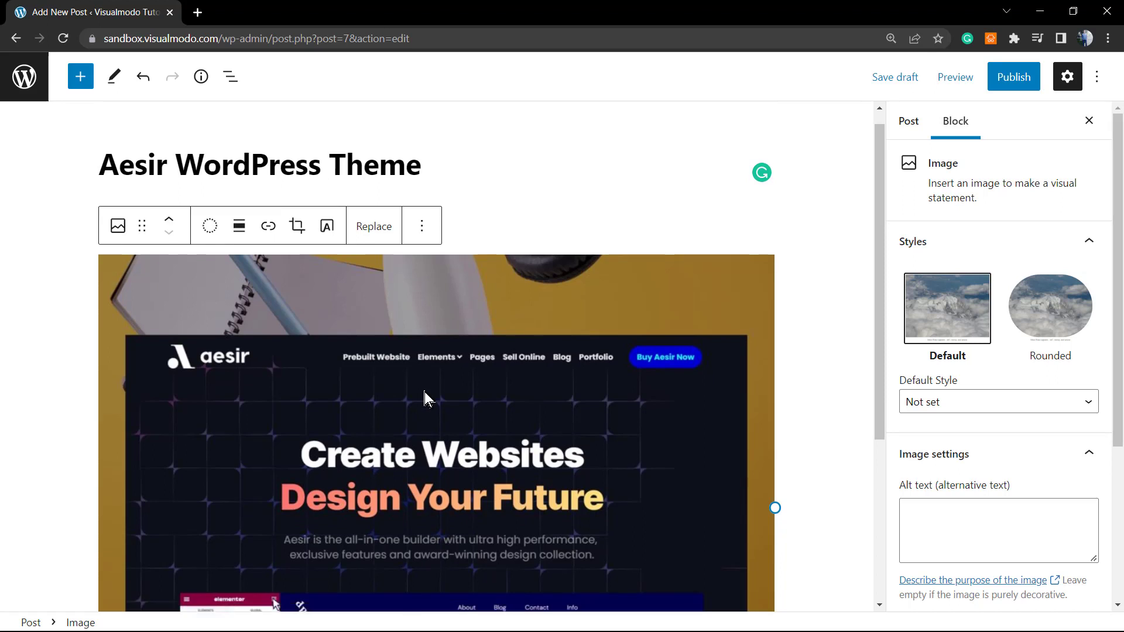
scroll(458, 364, up, 3)
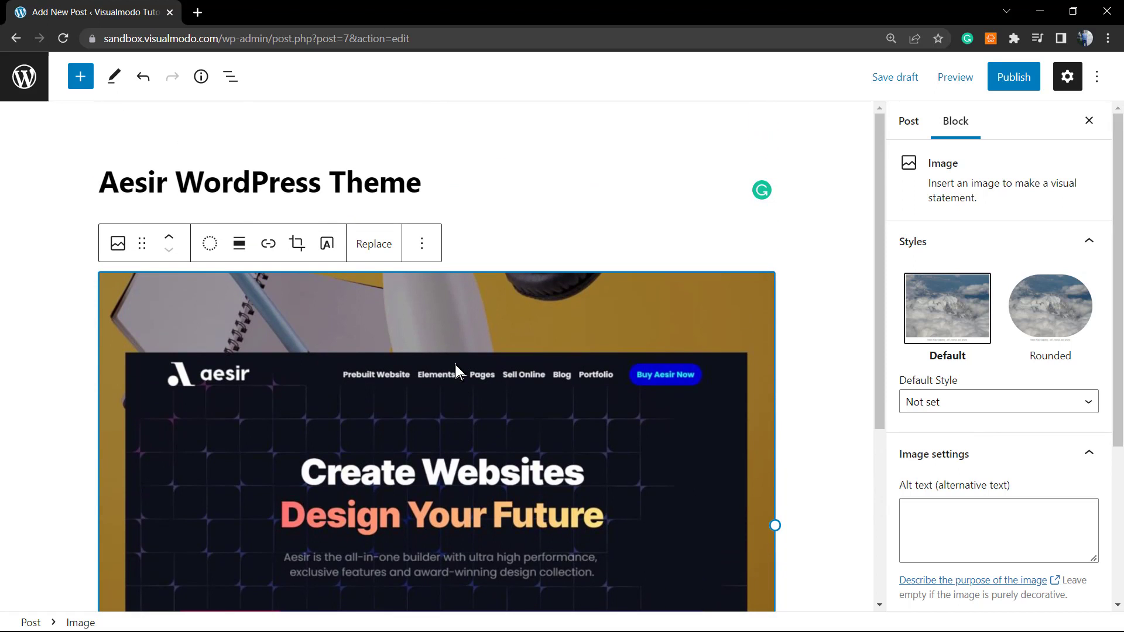
scroll(612, 360, down, 3)
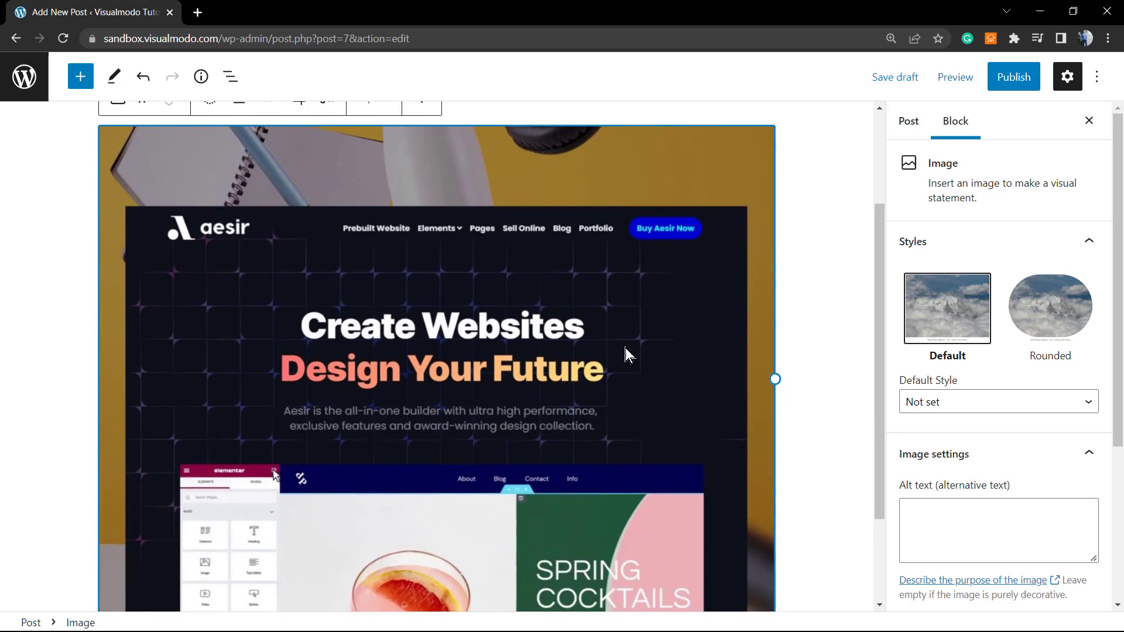
scroll(992, 445, down, 4)
scroll(990, 445, up, 4)
scroll(617, 230, up, 3)
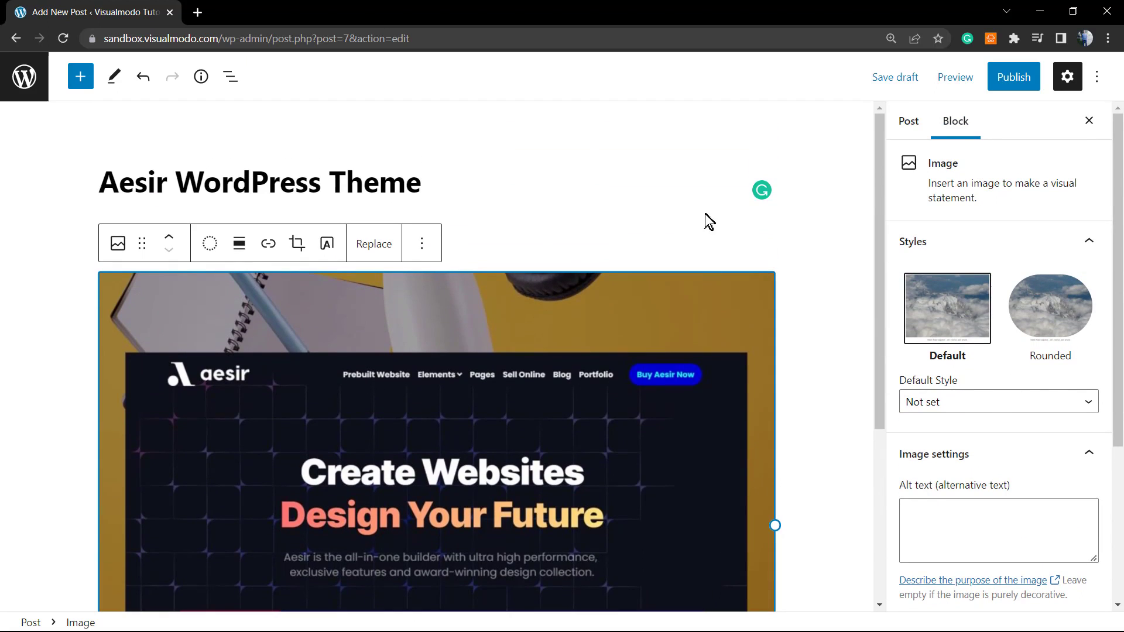
scroll(473, 335, down, 5)
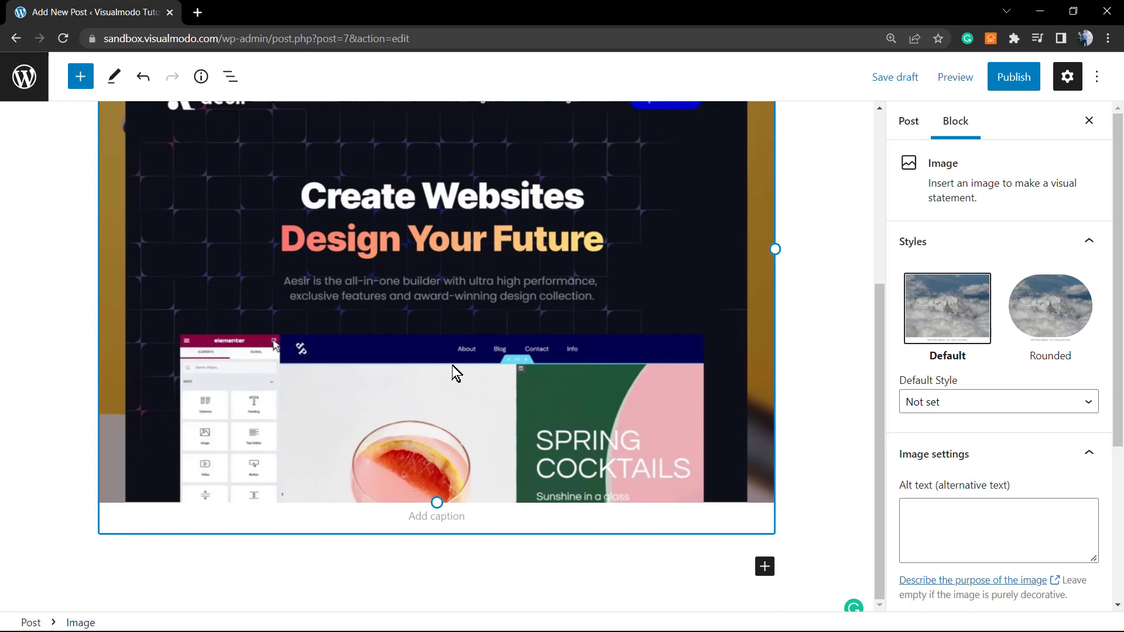
scroll(452, 365, up, 3)
scroll(451, 368, down, 2)
scroll(940, 410, down, 2)
Step: Examine the image block's alternative text setting alongside the image it describes
double_click(943, 413)
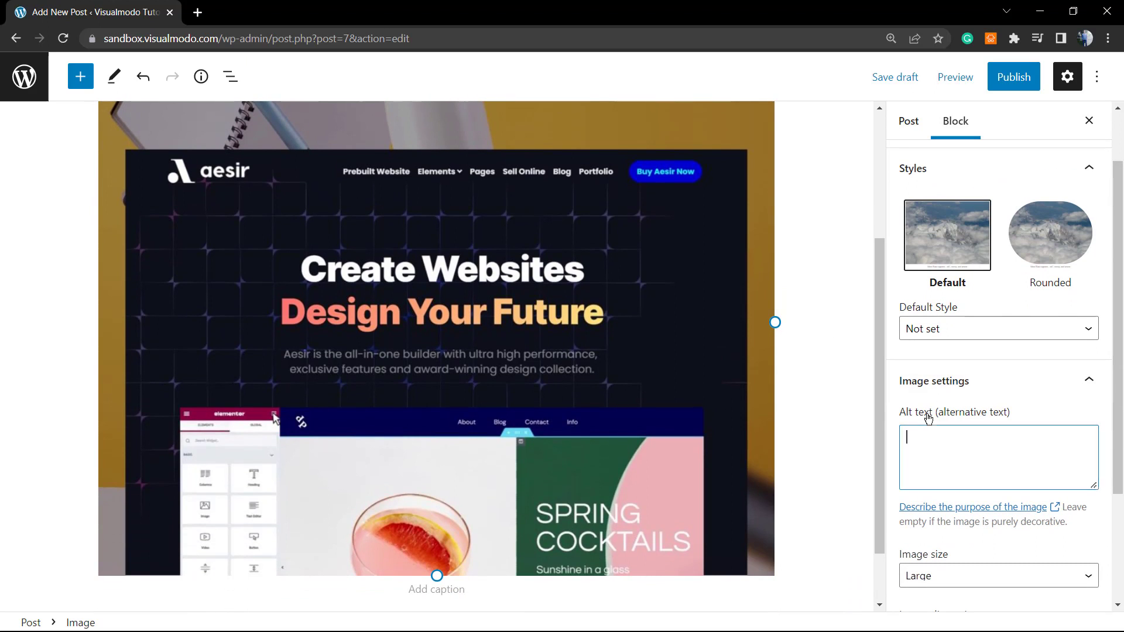
triple_click(928, 416)
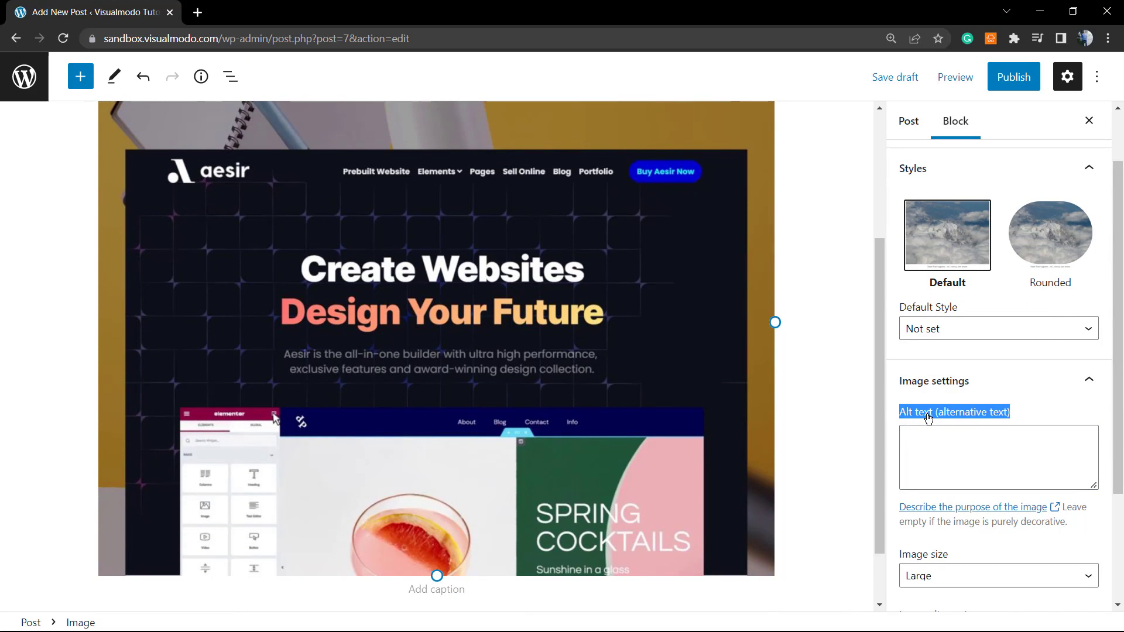
click(973, 444)
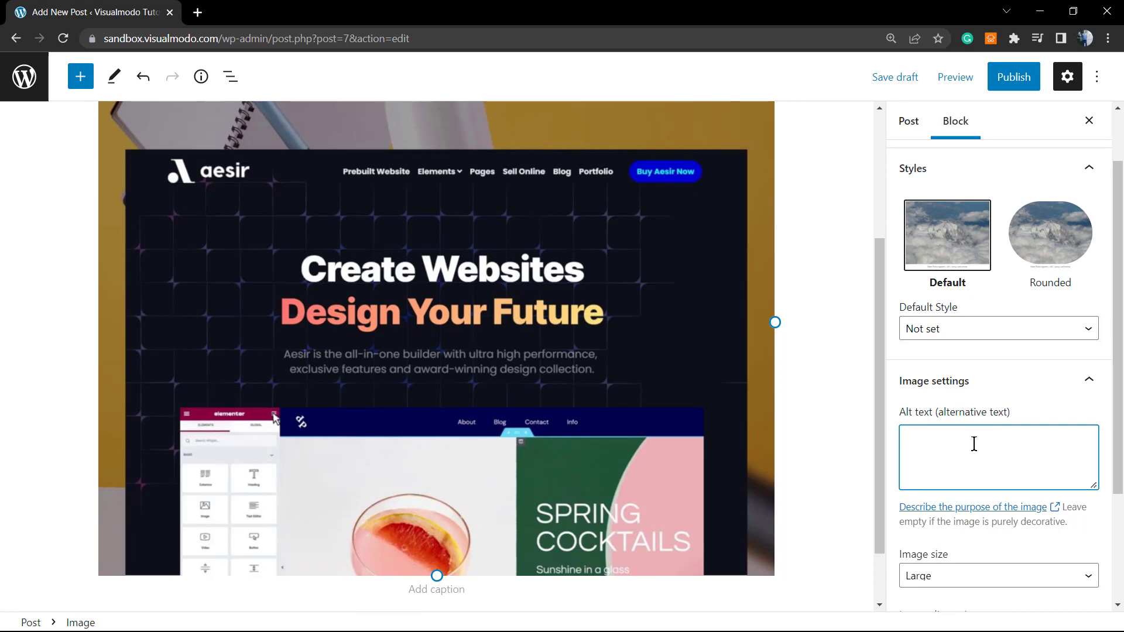
scroll(538, 375, up, 3)
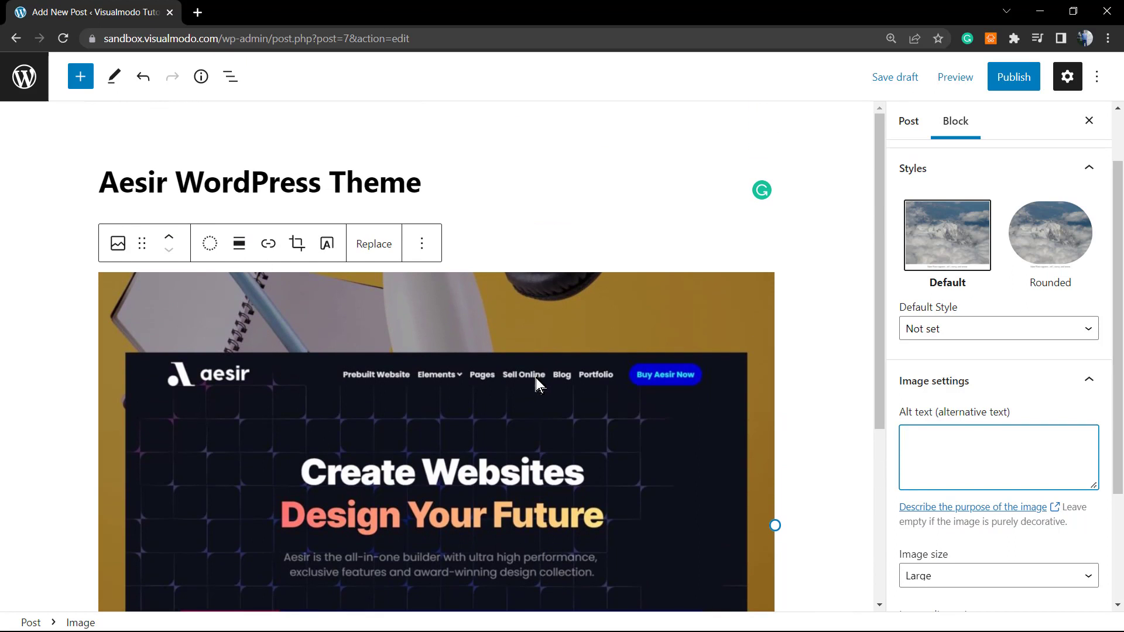
scroll(526, 391, down, 1)
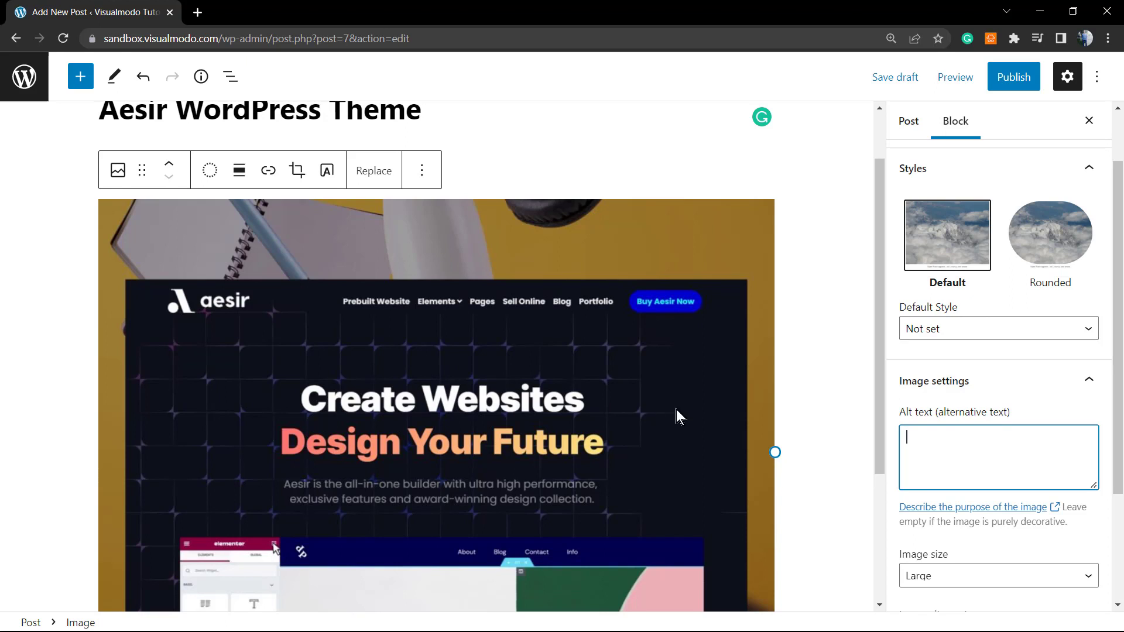
scroll(515, 331, up, 1)
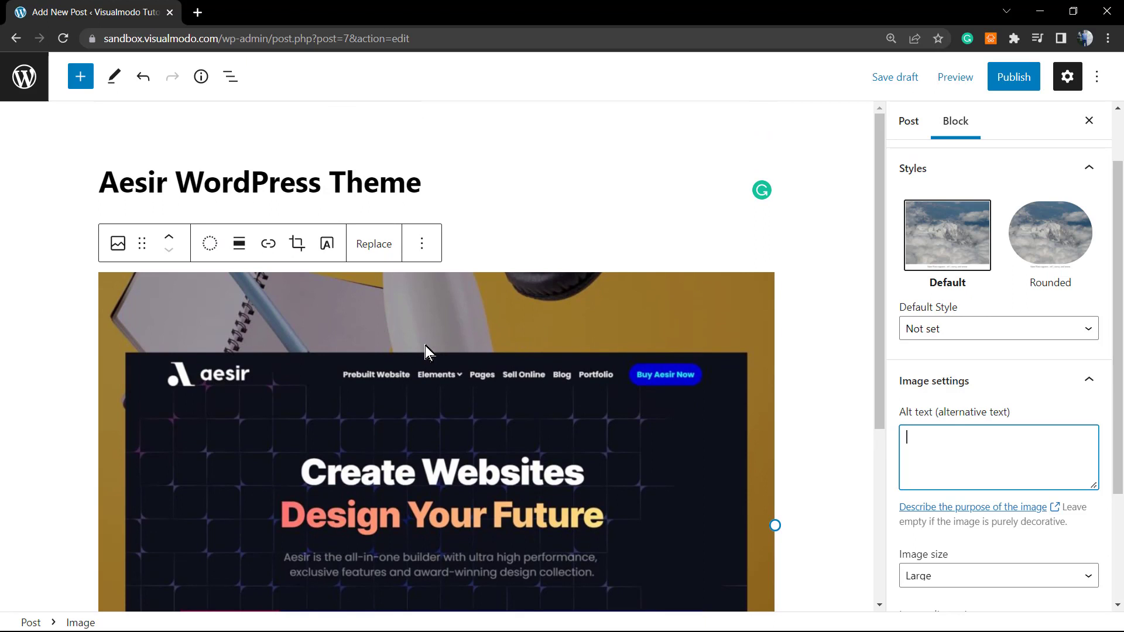
Step: Keep the unsaved post open, open the site's Media Library in a separate tab, and show the Aesir theme image's attachment details
click(23, 77)
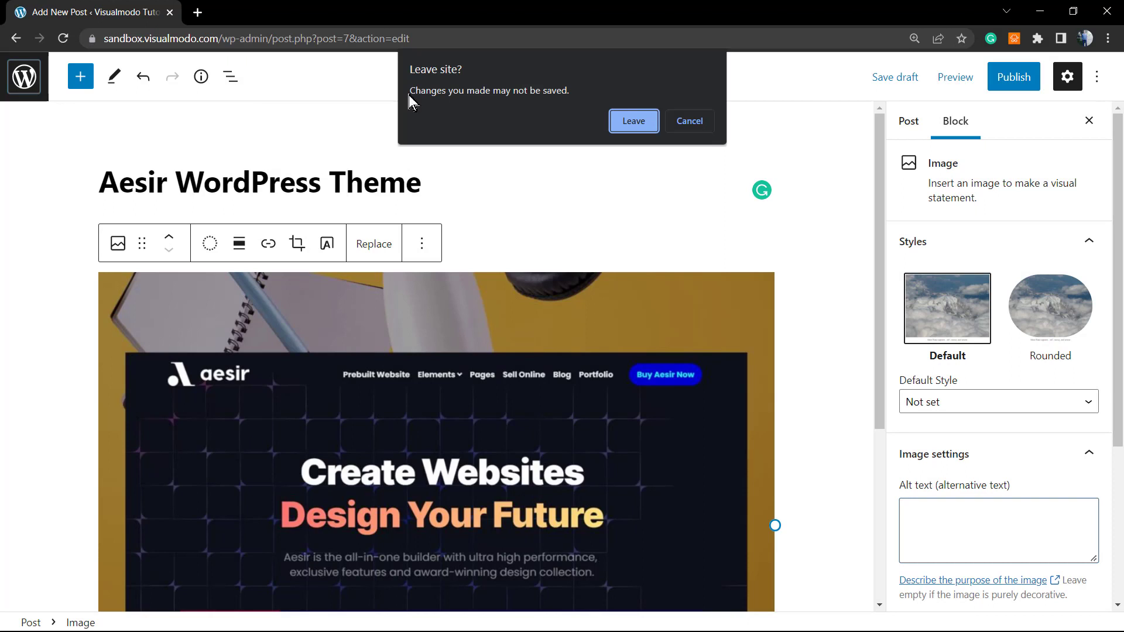
click(681, 124)
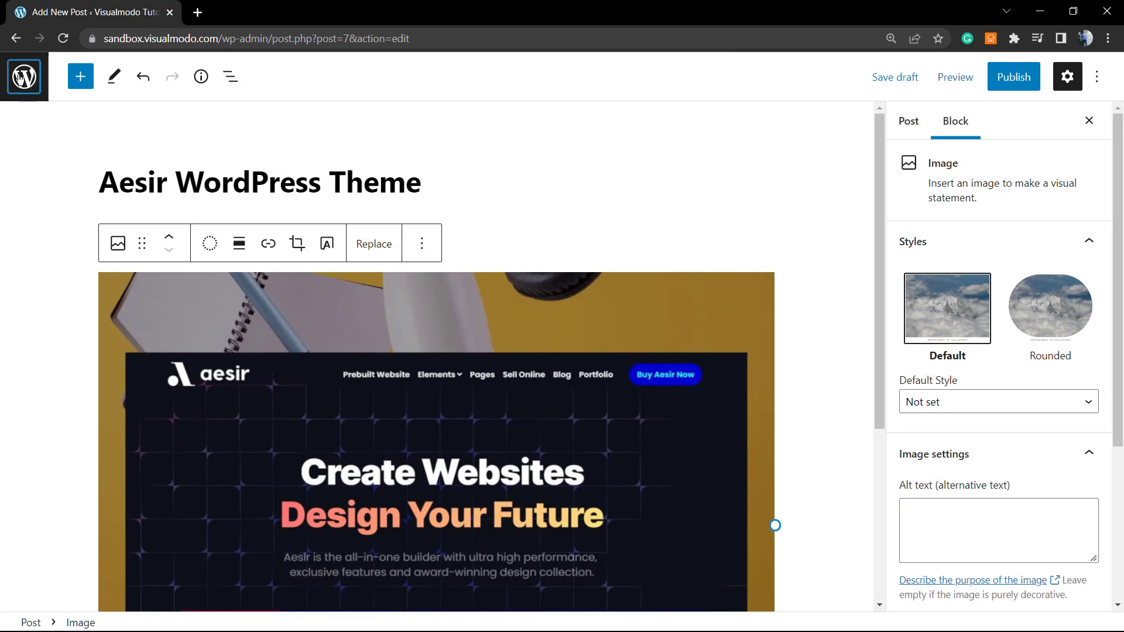
right_click(23, 77)
click(69, 89)
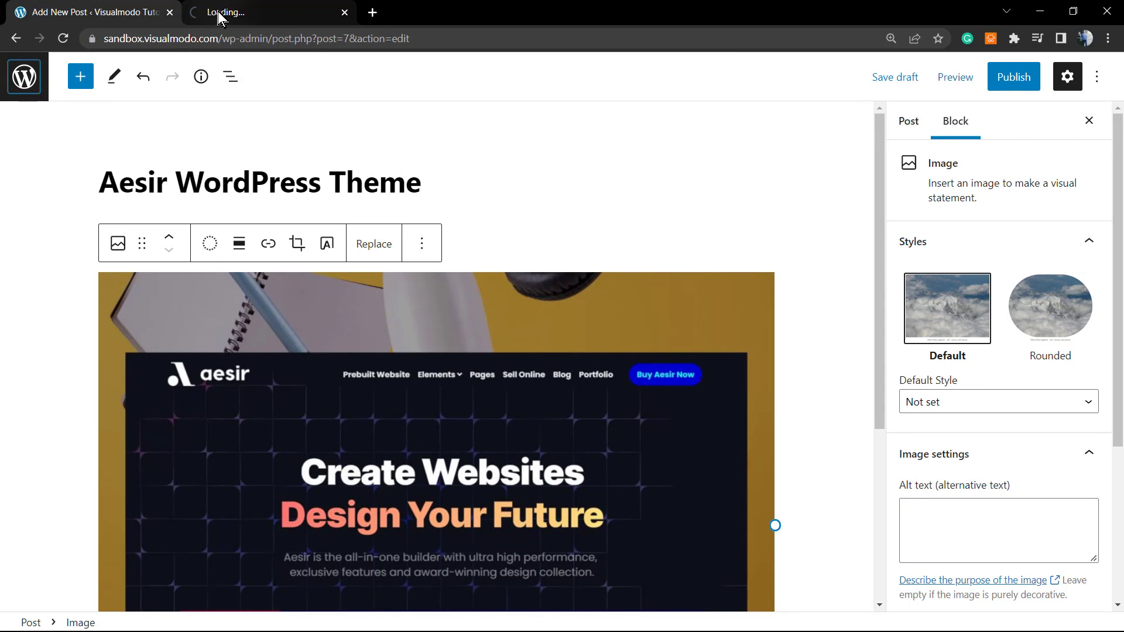
click(218, 12)
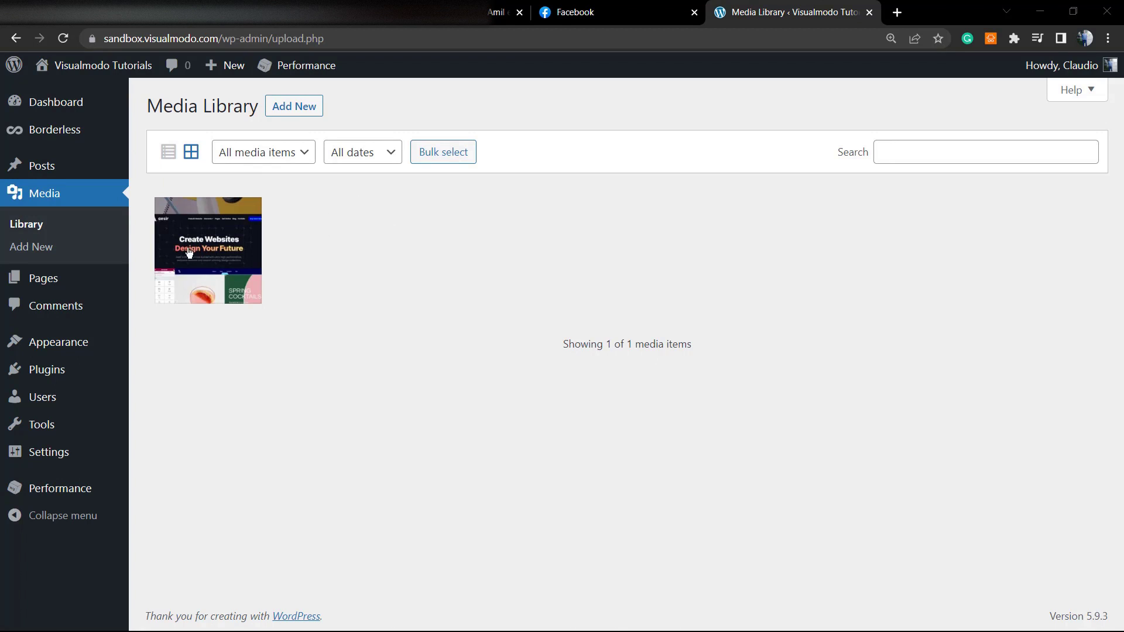
click(219, 258)
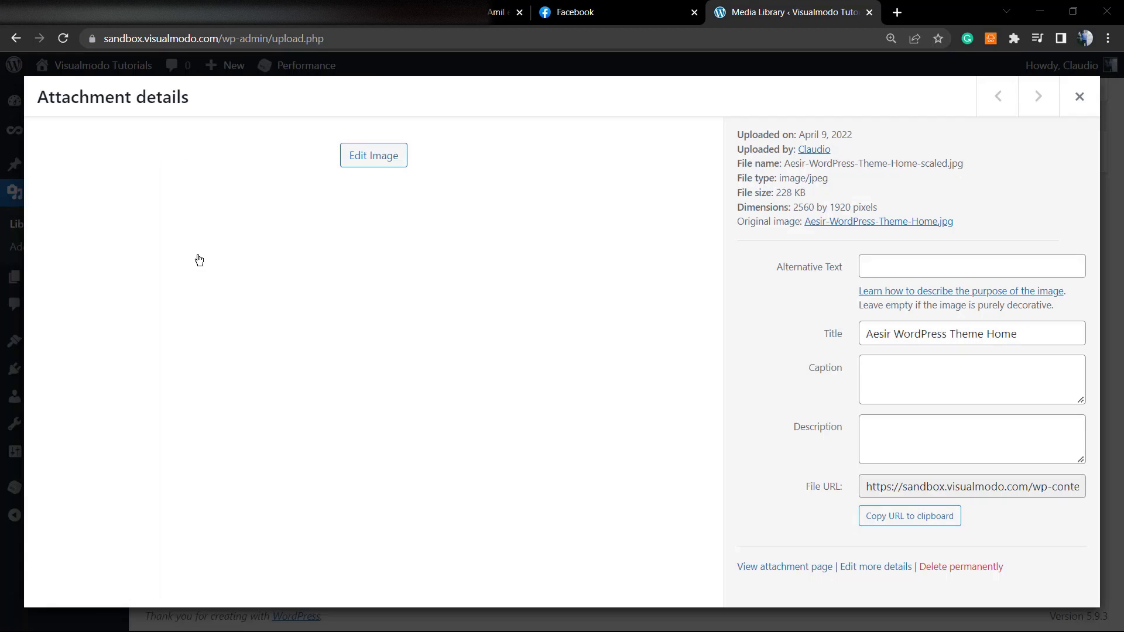
Step: Examine the attachment's title, alternative text, caption and description fields
triple_click(901, 329)
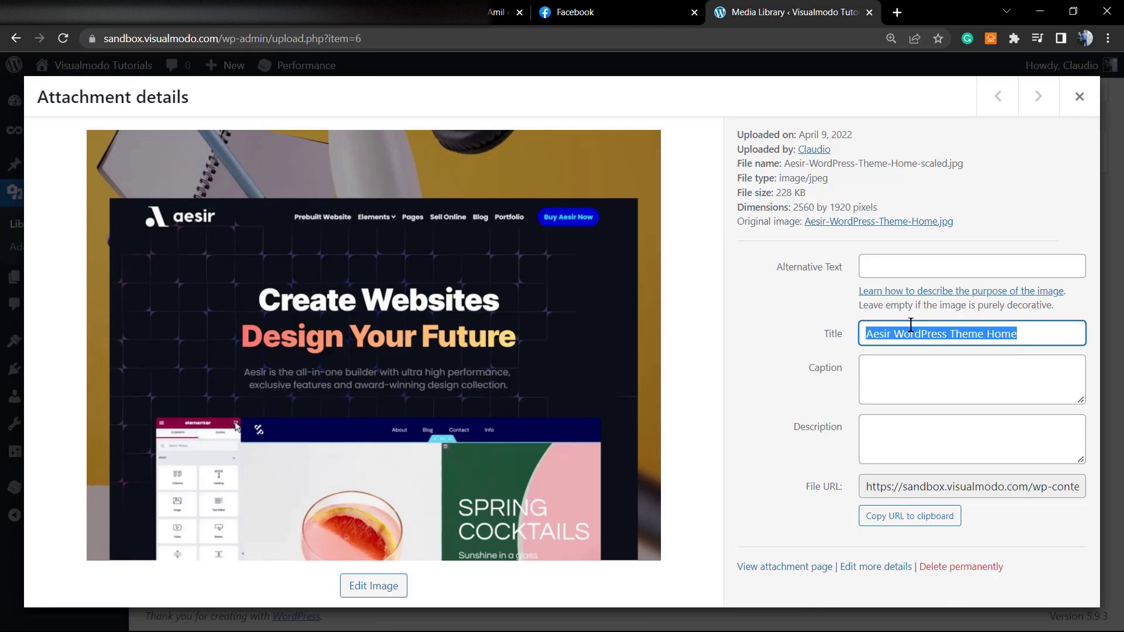
click(884, 338)
triple_click(884, 338)
click(789, 273)
double_click(790, 272)
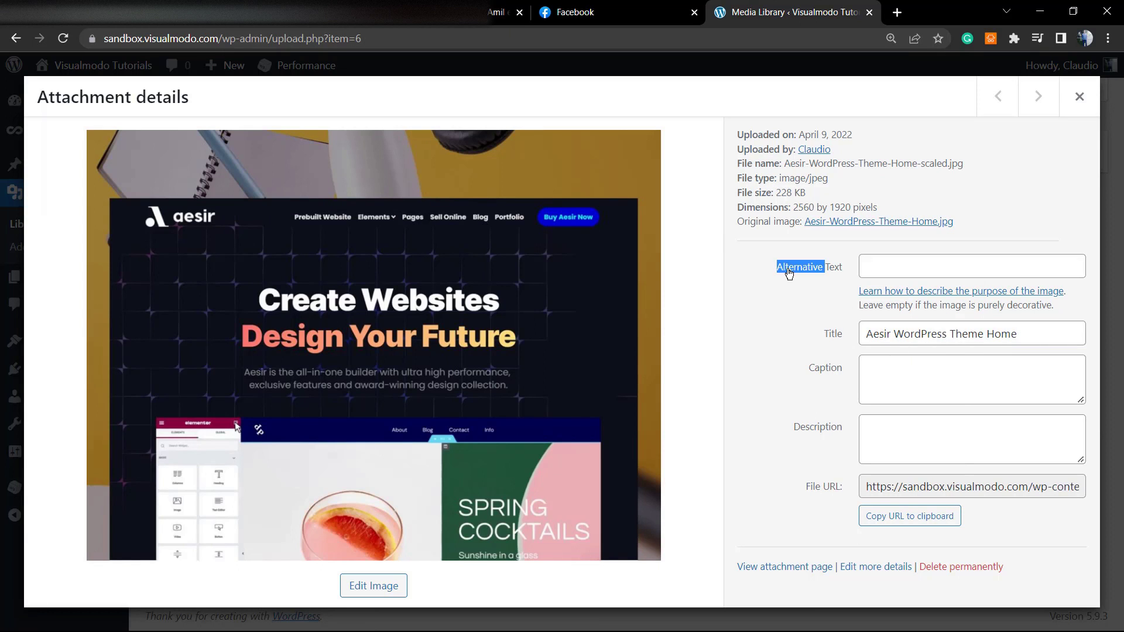
double_click(822, 374)
double_click(808, 434)
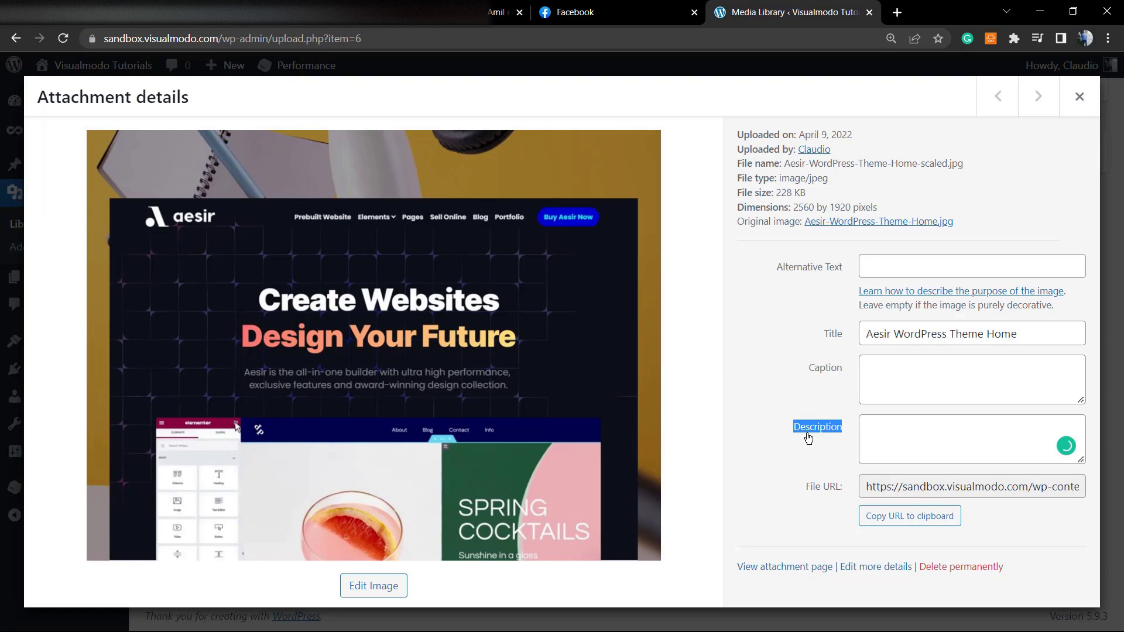
triple_click(897, 331)
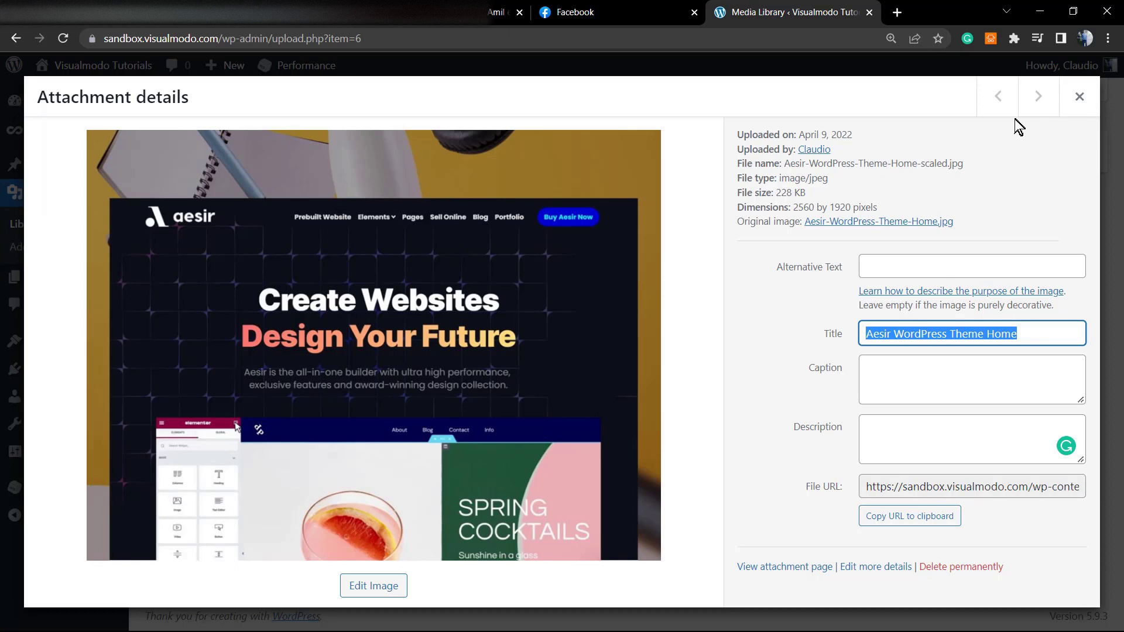
Step: Leave the attachment details, start a new media upload, and browse the Downloads folder for the Aesir theme image
click(1079, 98)
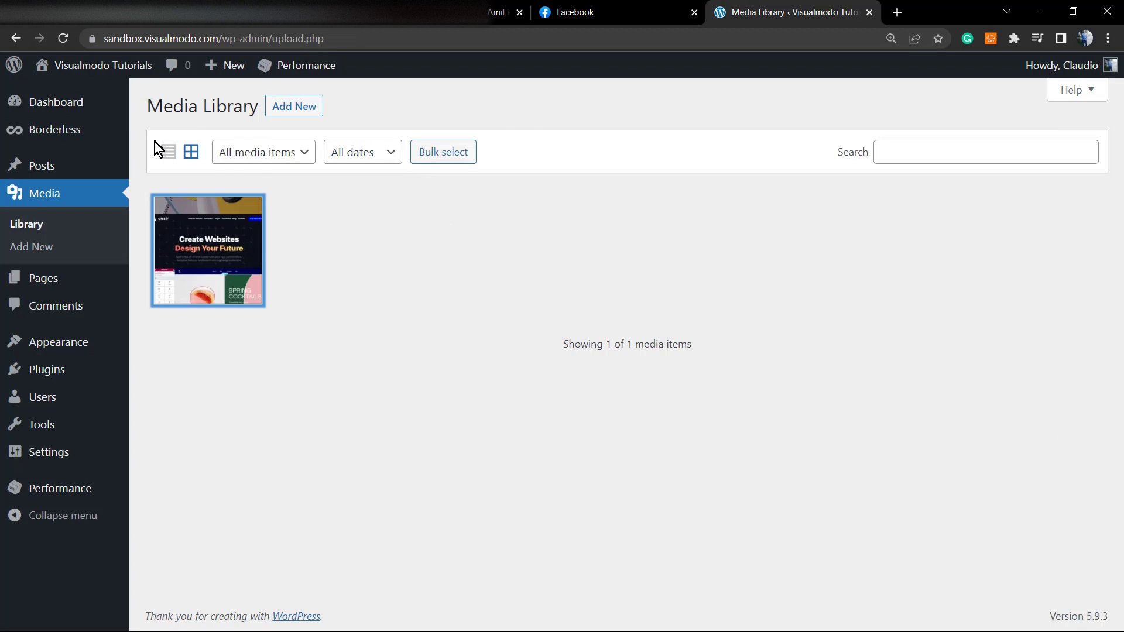
click(36, 248)
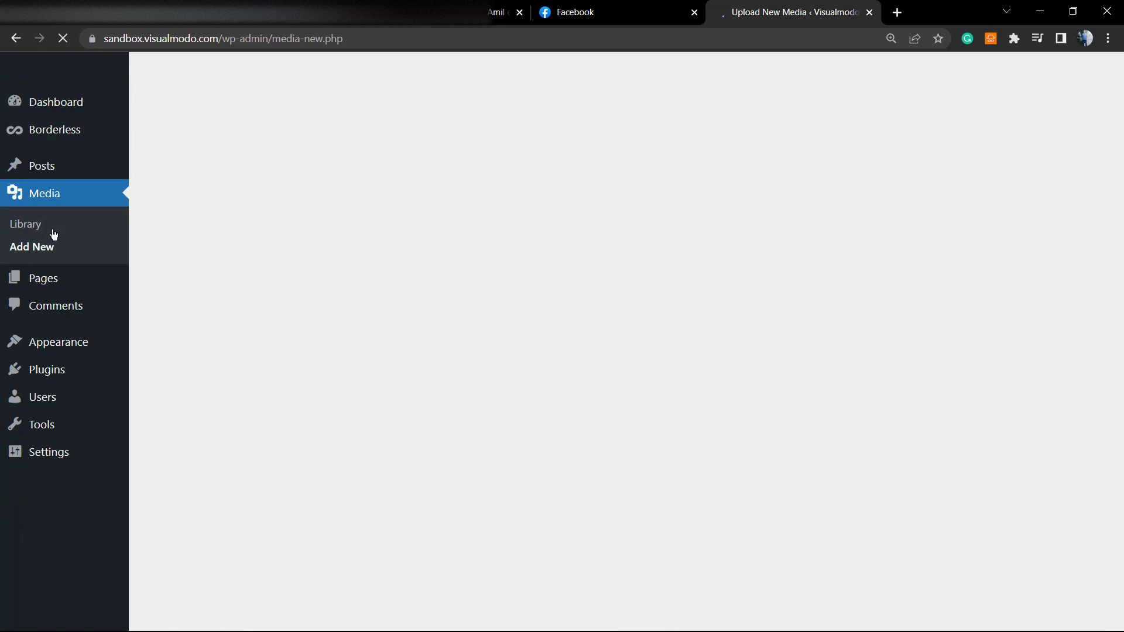
click(626, 263)
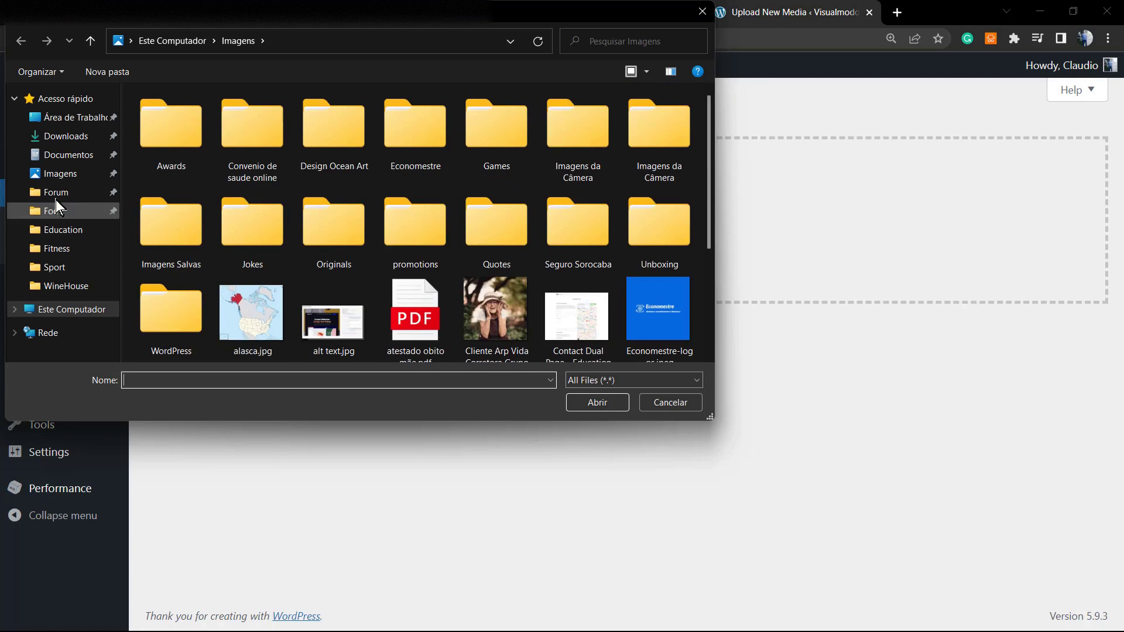
click(58, 137)
scroll(222, 276, down, 2)
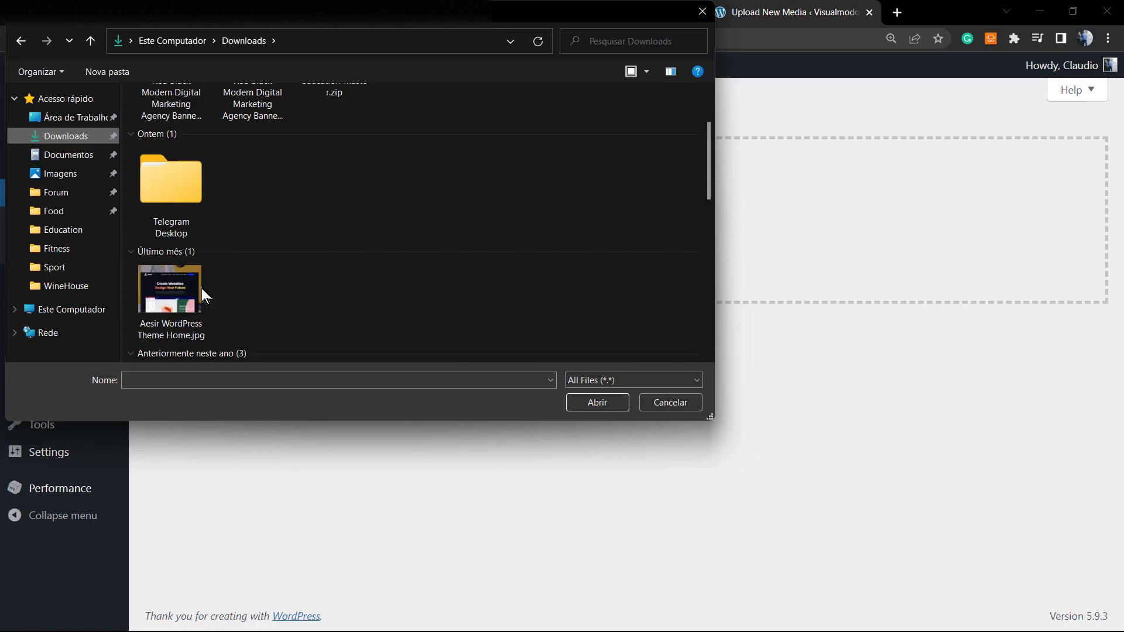
right_click(167, 297)
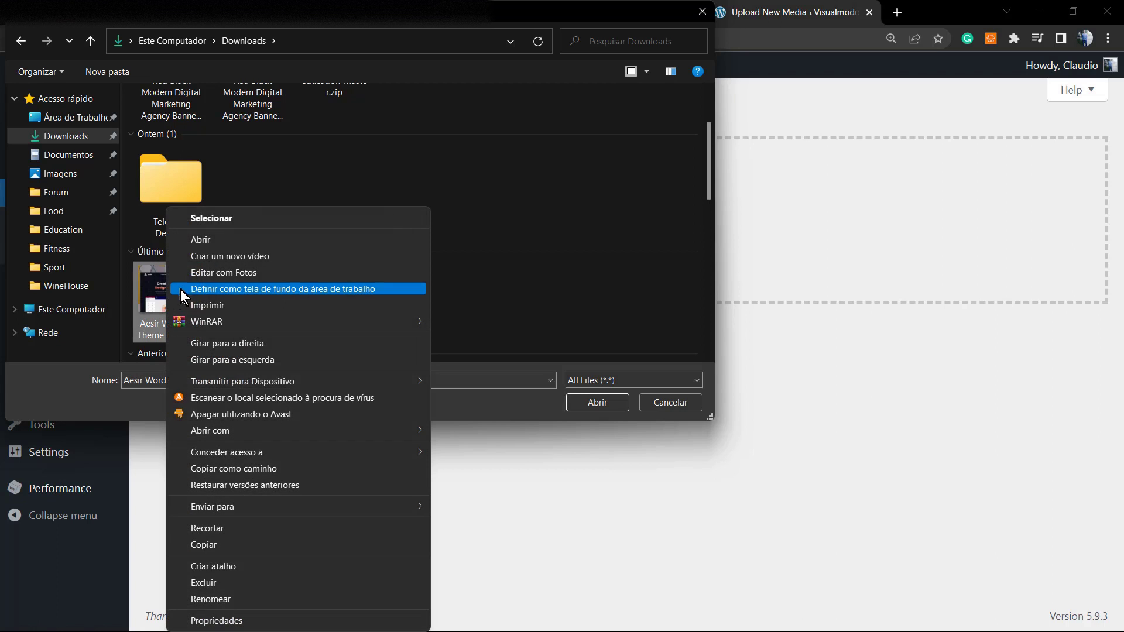
click(282, 597)
click(272, 311)
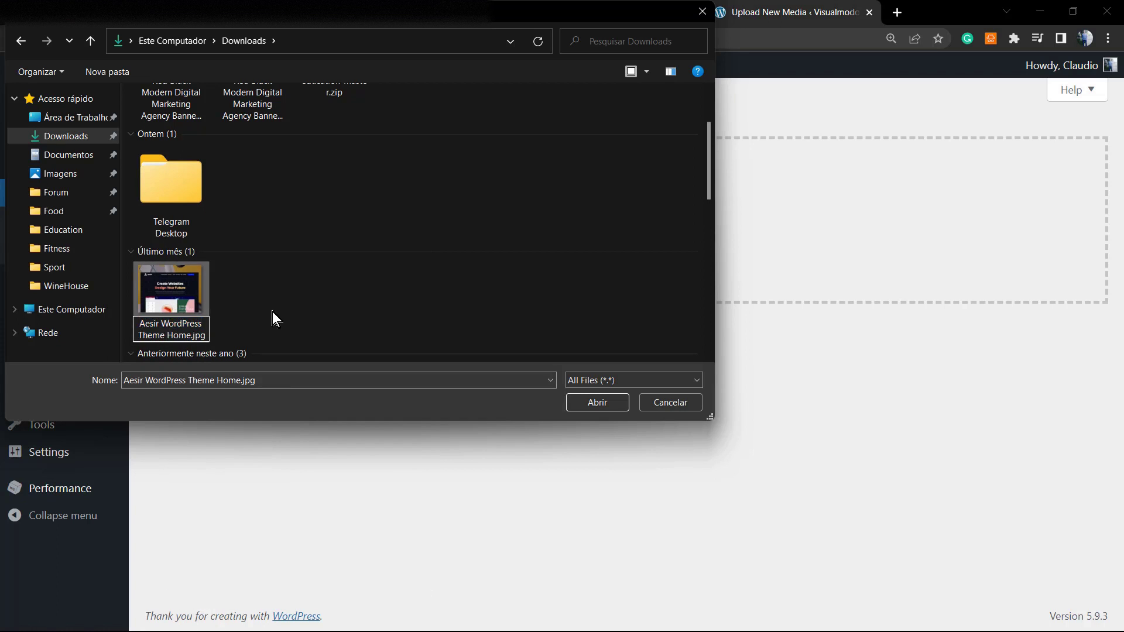
Step: Upload Aesir WordPress Theme Home.jpg as new media and return to the Media Library
double_click(180, 307)
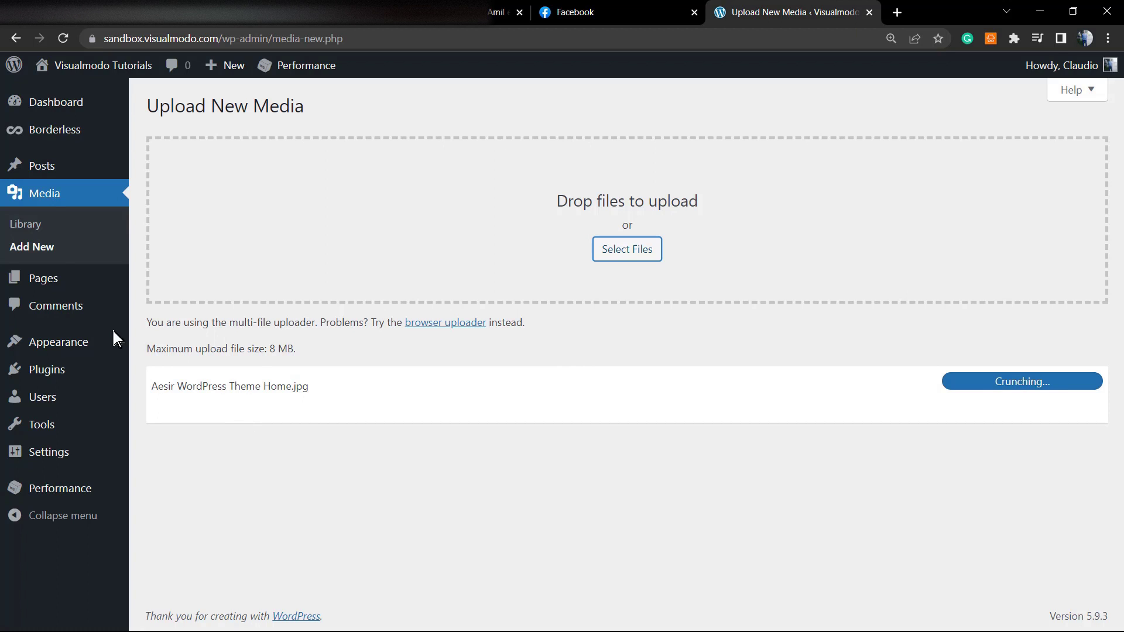
click(51, 206)
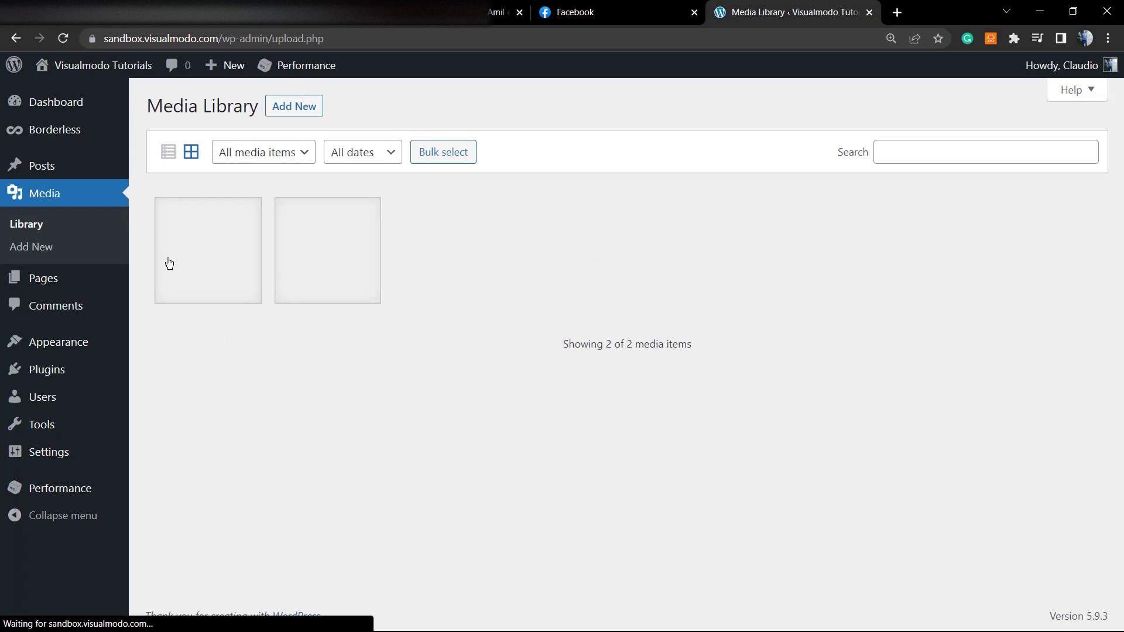
Step: Open the Aesir WordPress Theme post for editing and select its image block
click(93, 182)
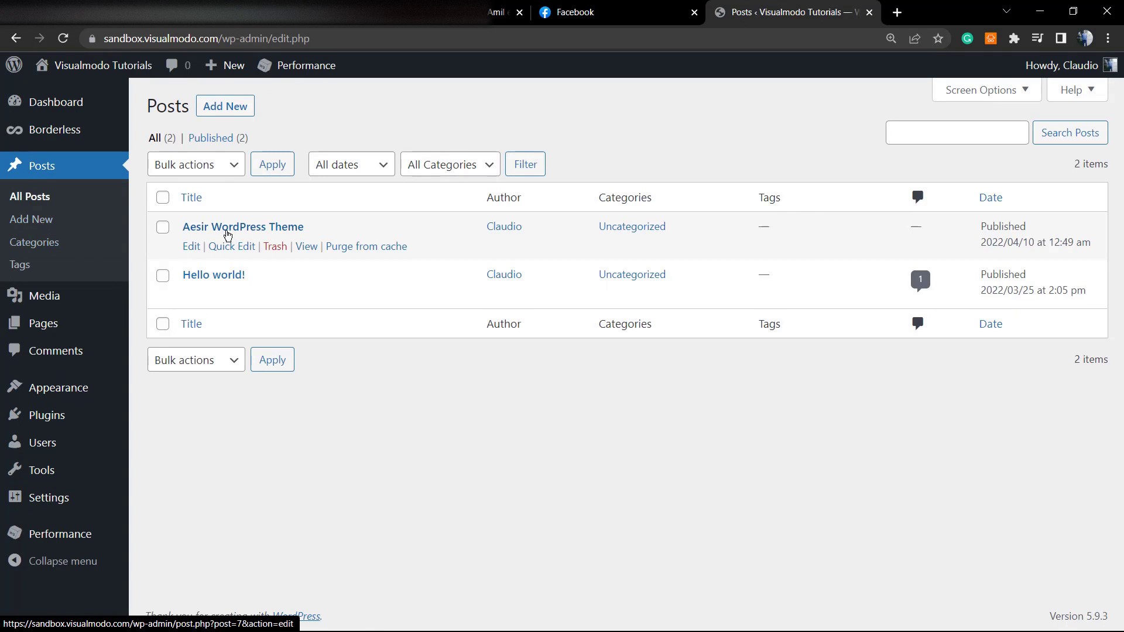
click(223, 229)
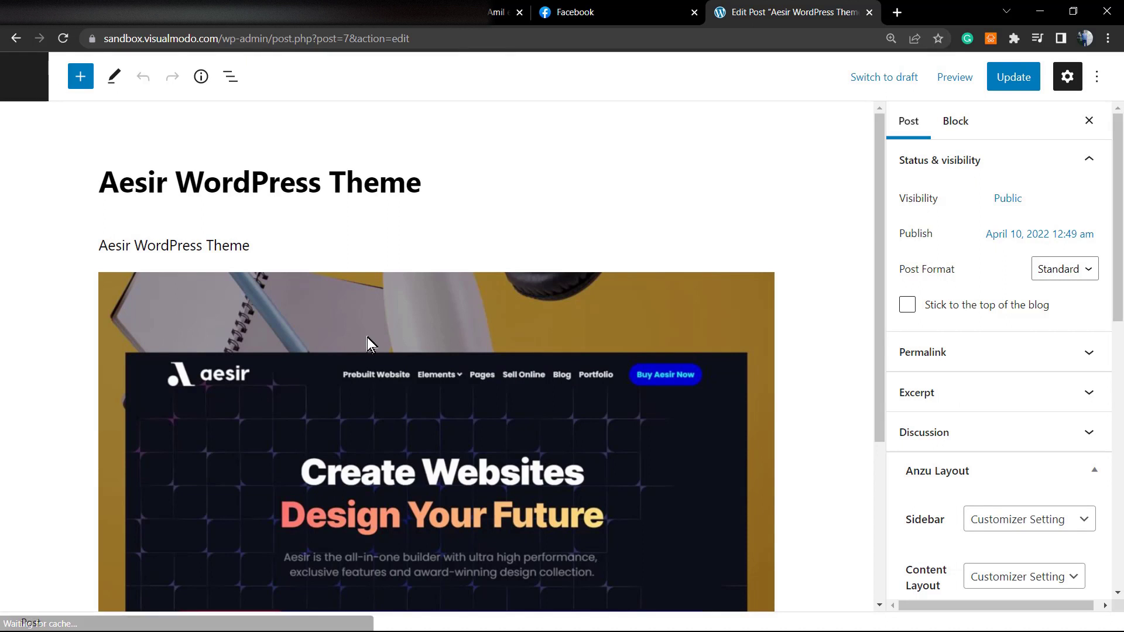
click(367, 351)
Step: Set the post image's size to Full Size
scroll(462, 398, down, 1)
scroll(473, 409, down, 2)
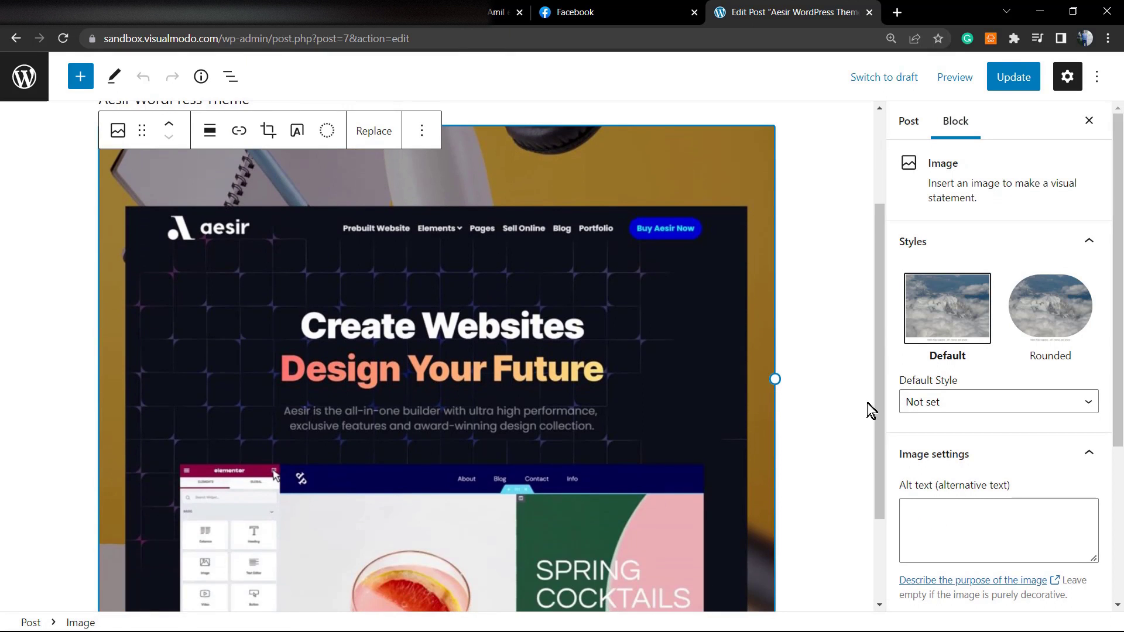
scroll(946, 394, down, 3)
scroll(946, 390, down, 1)
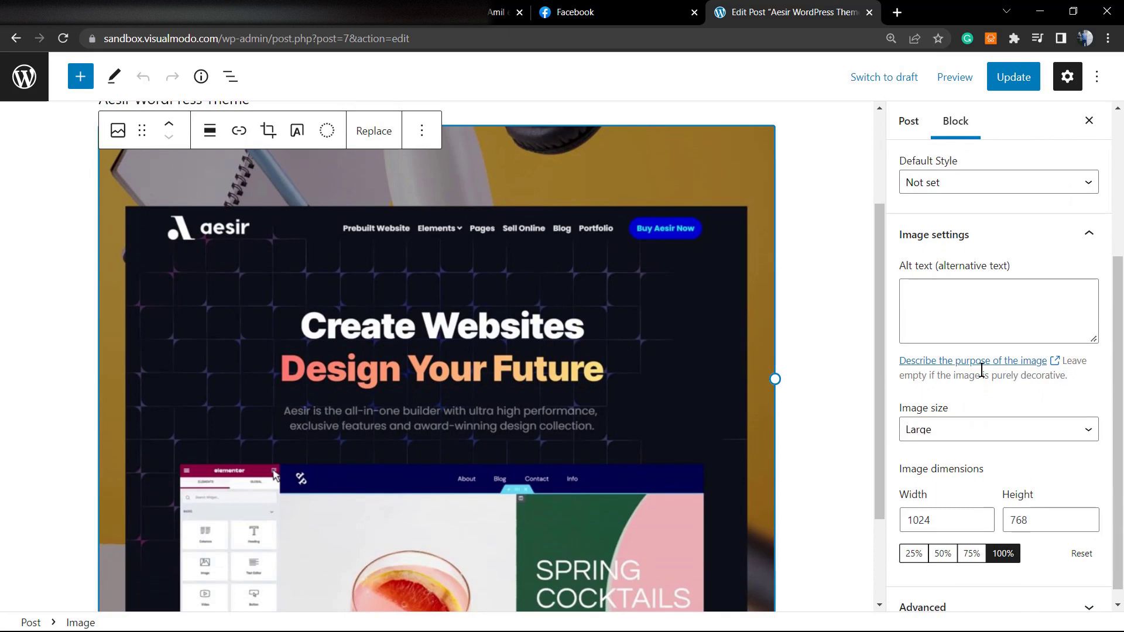
click(1003, 433)
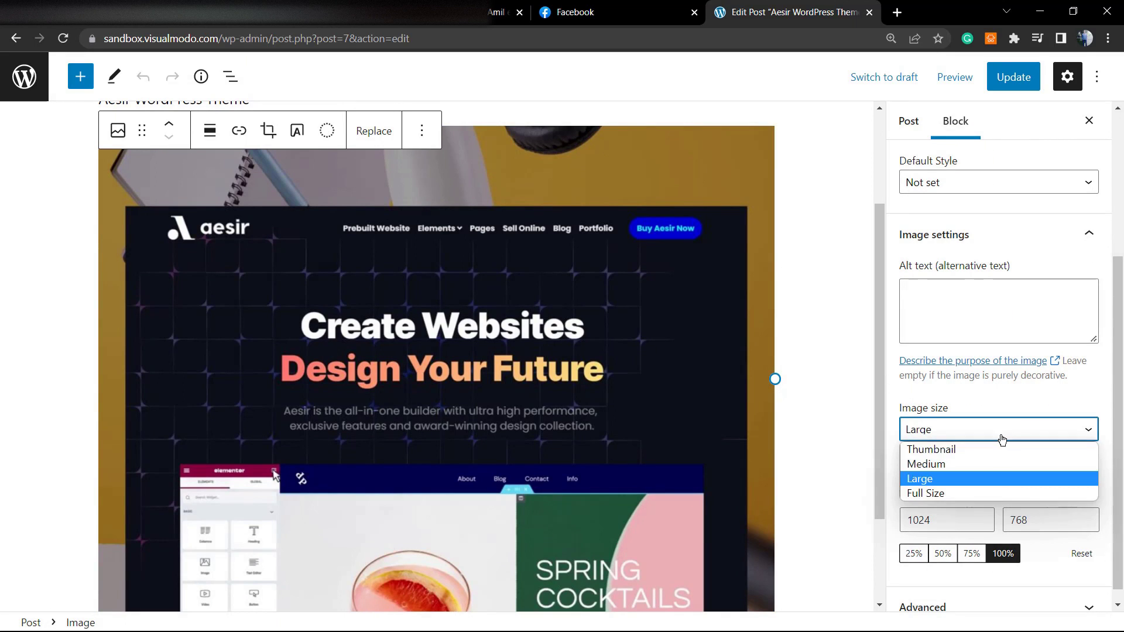
click(996, 495)
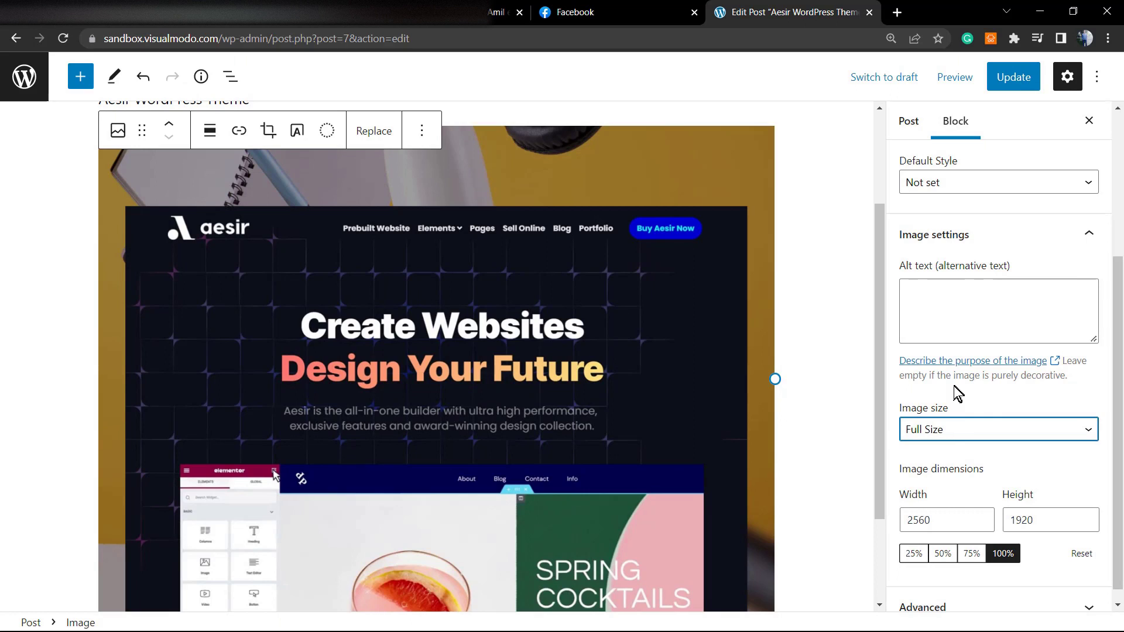
Step: Give the post image the alternative text "Aesir WordPress template home page screenshot" and update the post
click(972, 331)
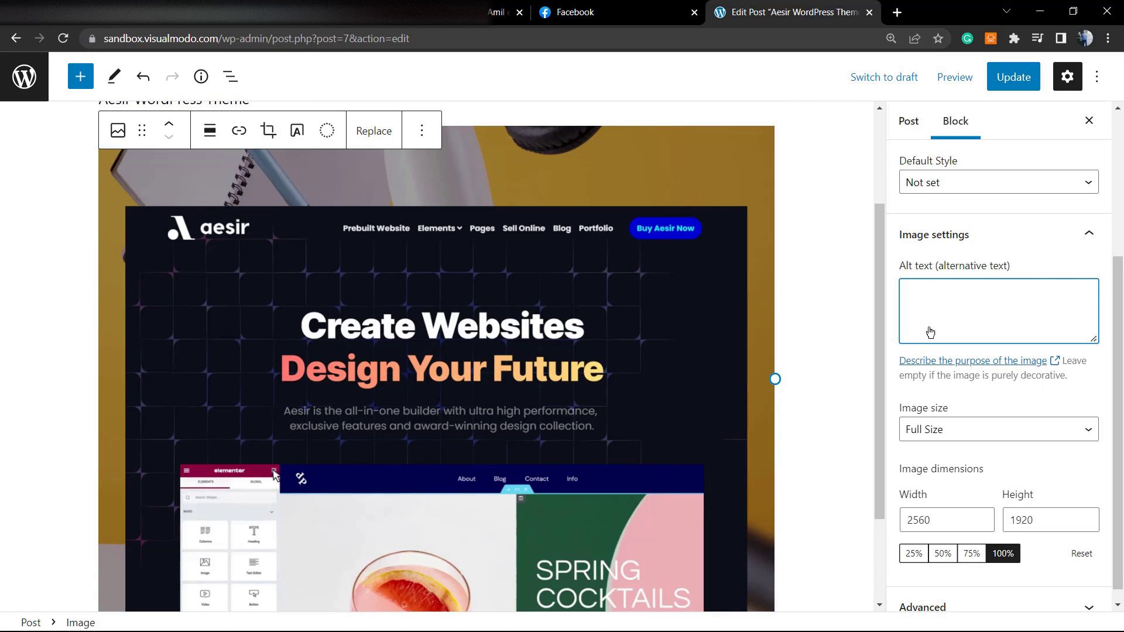
scroll(594, 380, up, 3)
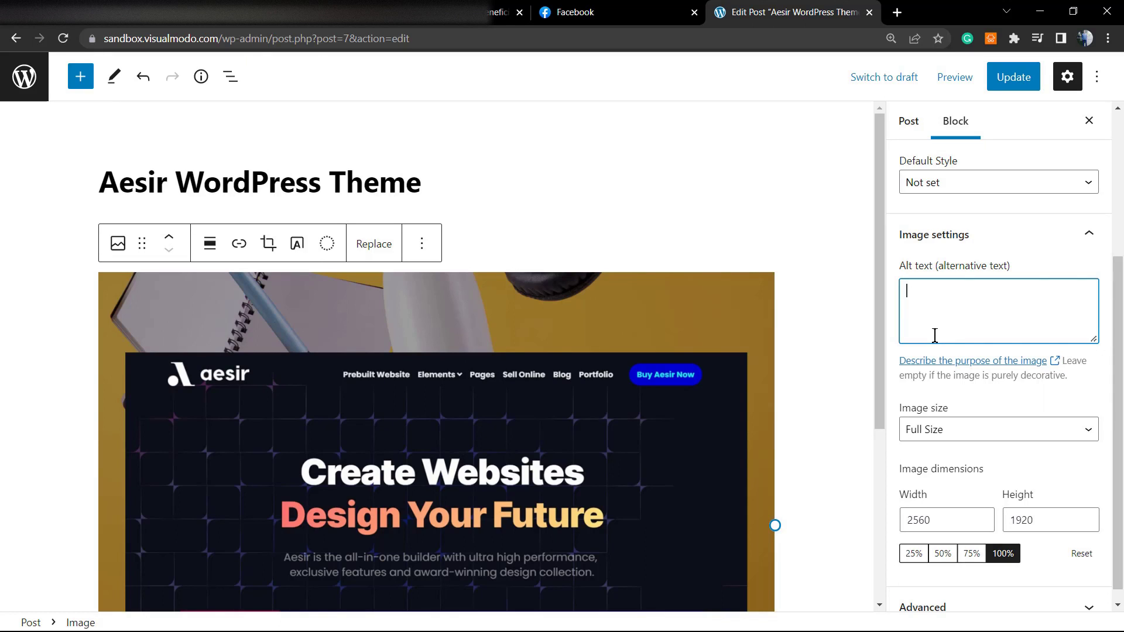
text(Aesir WordPress template h)
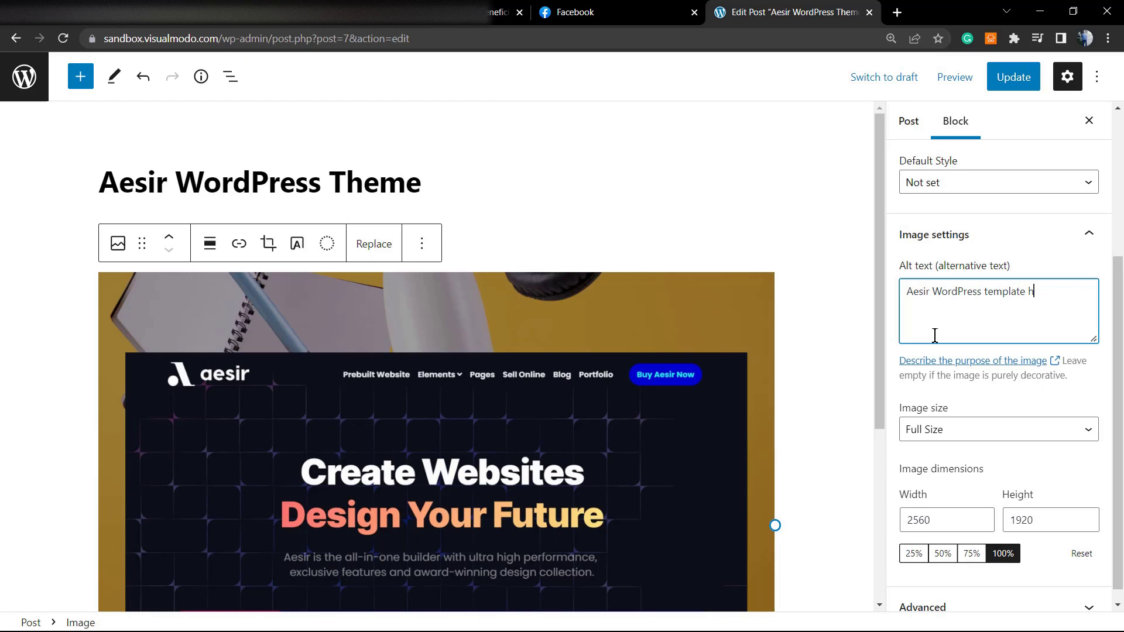
text(ome page screenshjot)
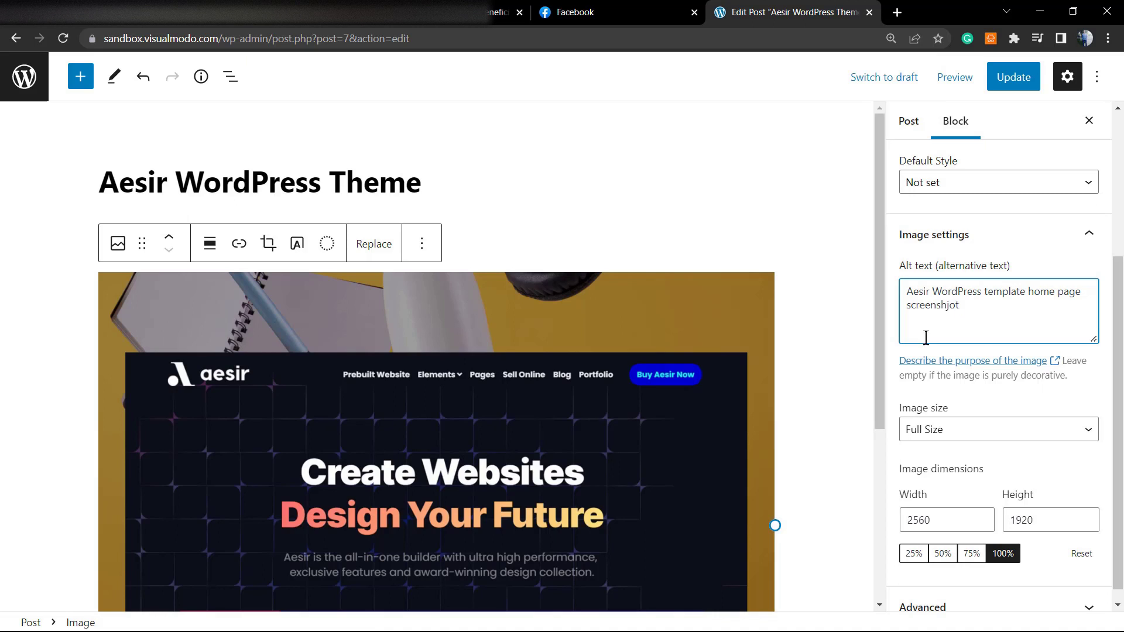
double_click(948, 304)
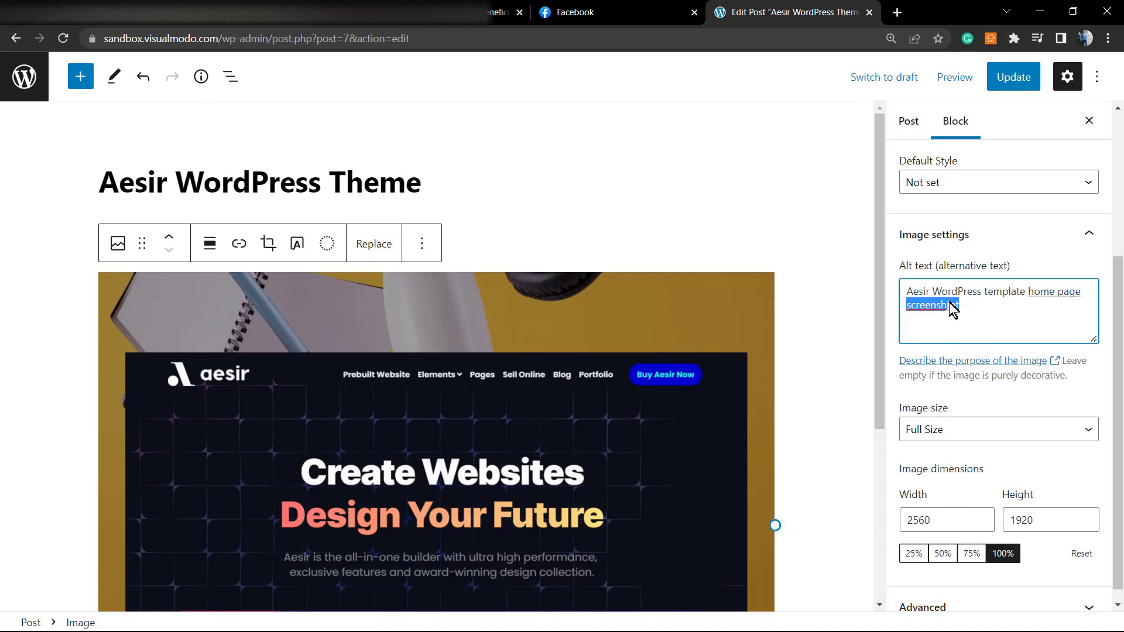
right_click(948, 303)
click(868, 317)
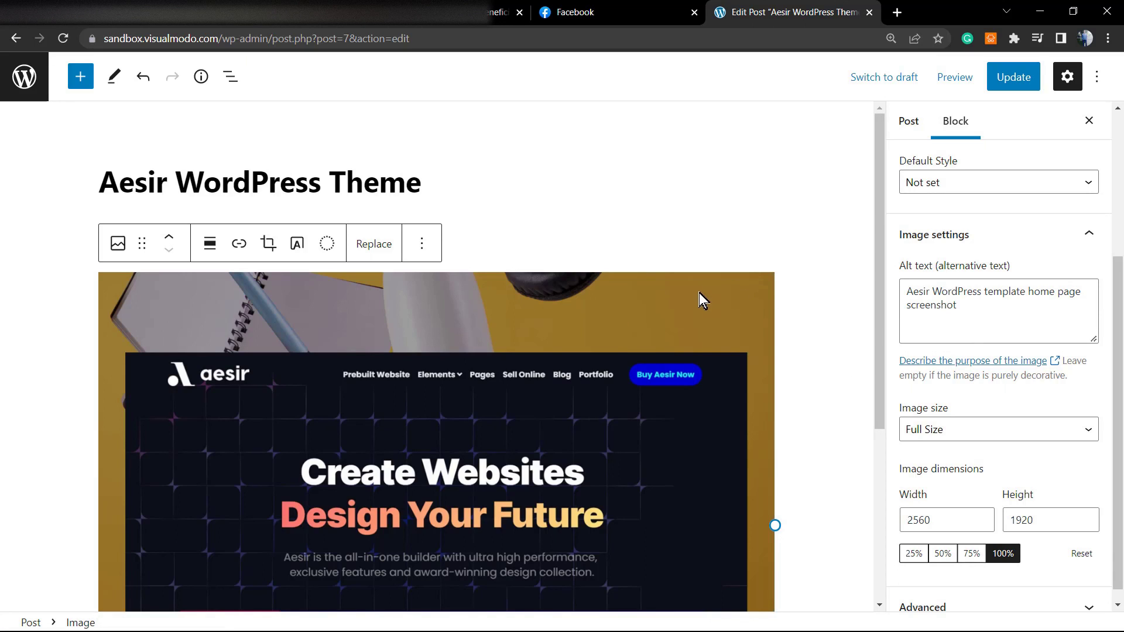
click(999, 88)
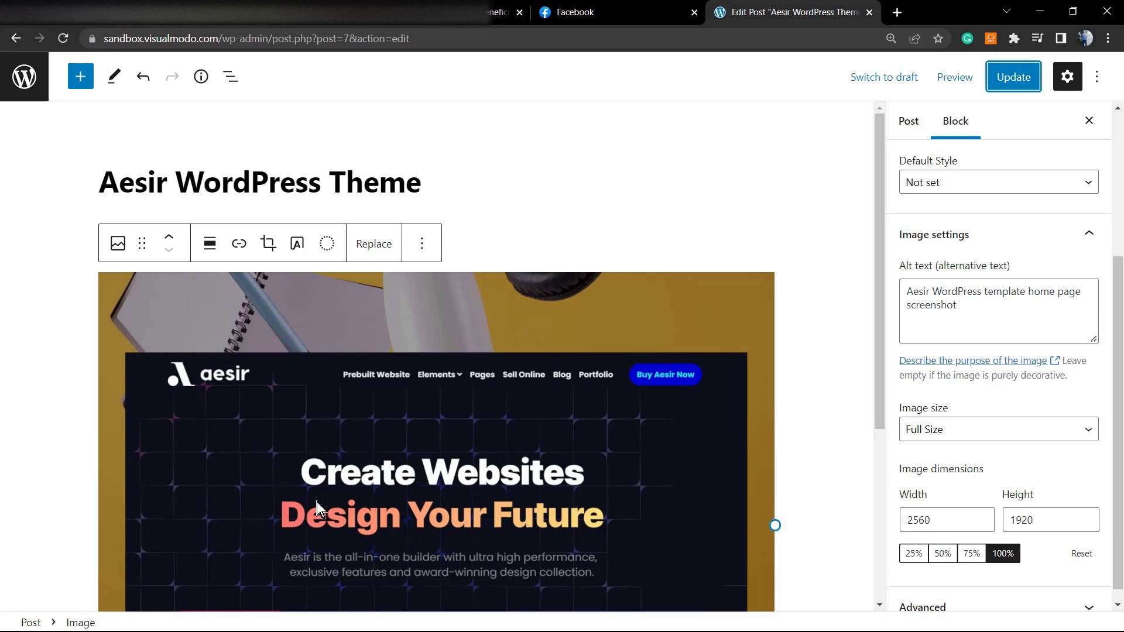
Step: Leave the post editor and open the attachment details of the newly uploaded Aesir image in the Media Library
click(17, 88)
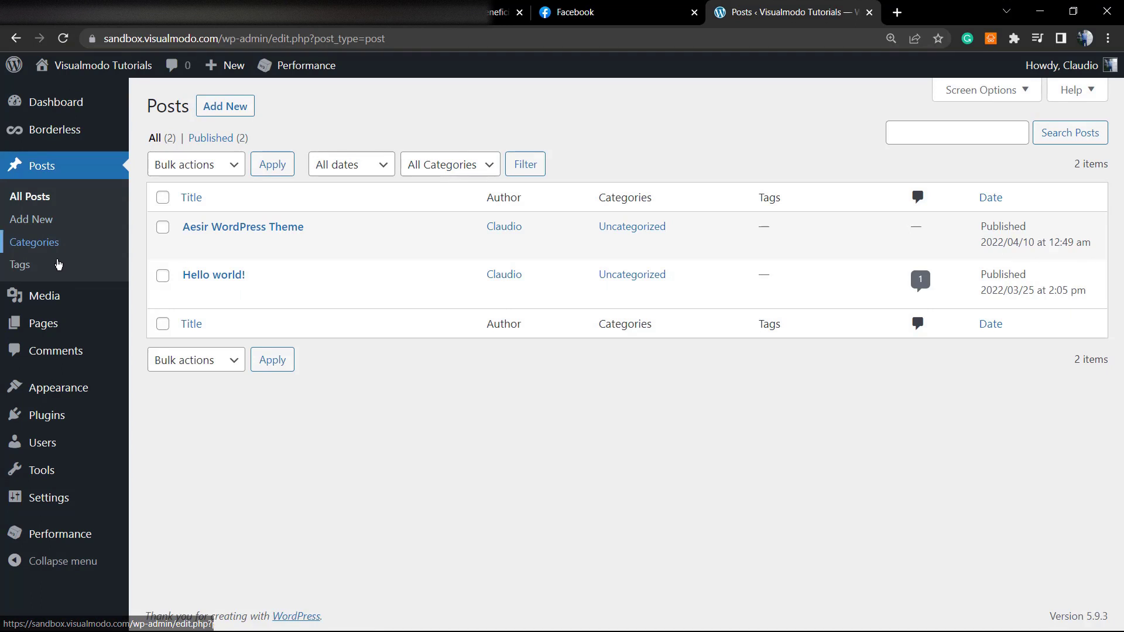
click(55, 294)
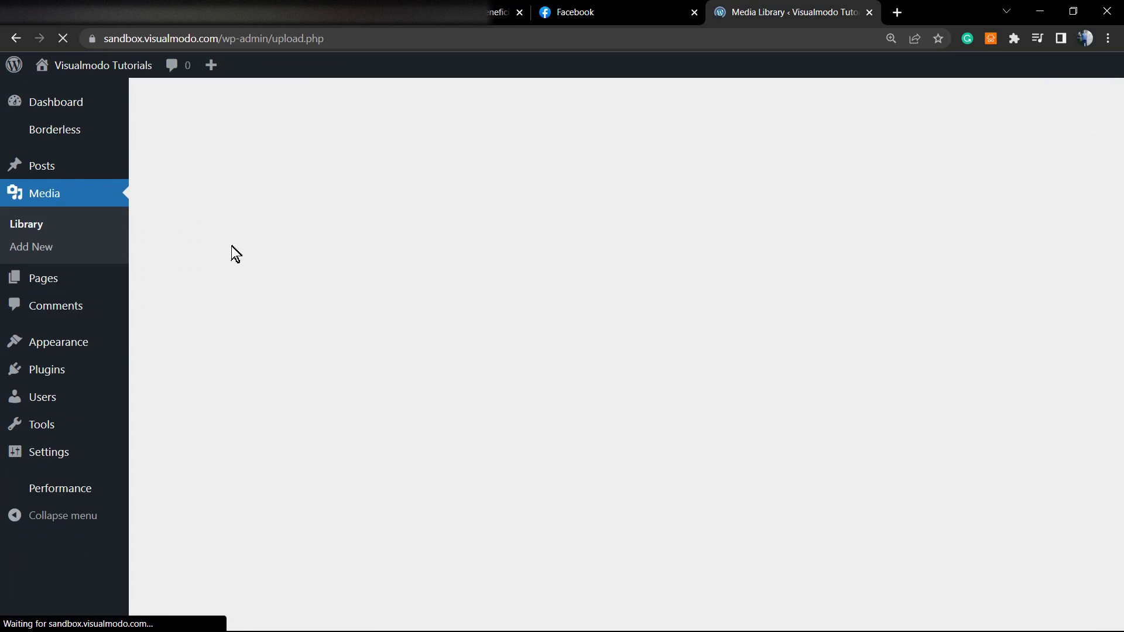
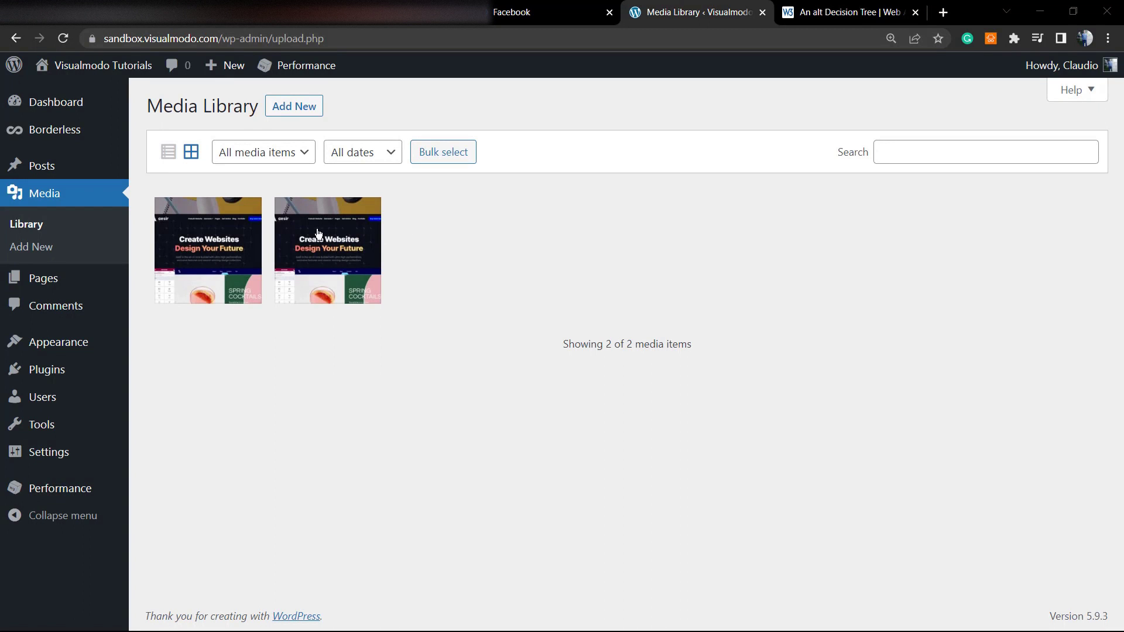
click(312, 252)
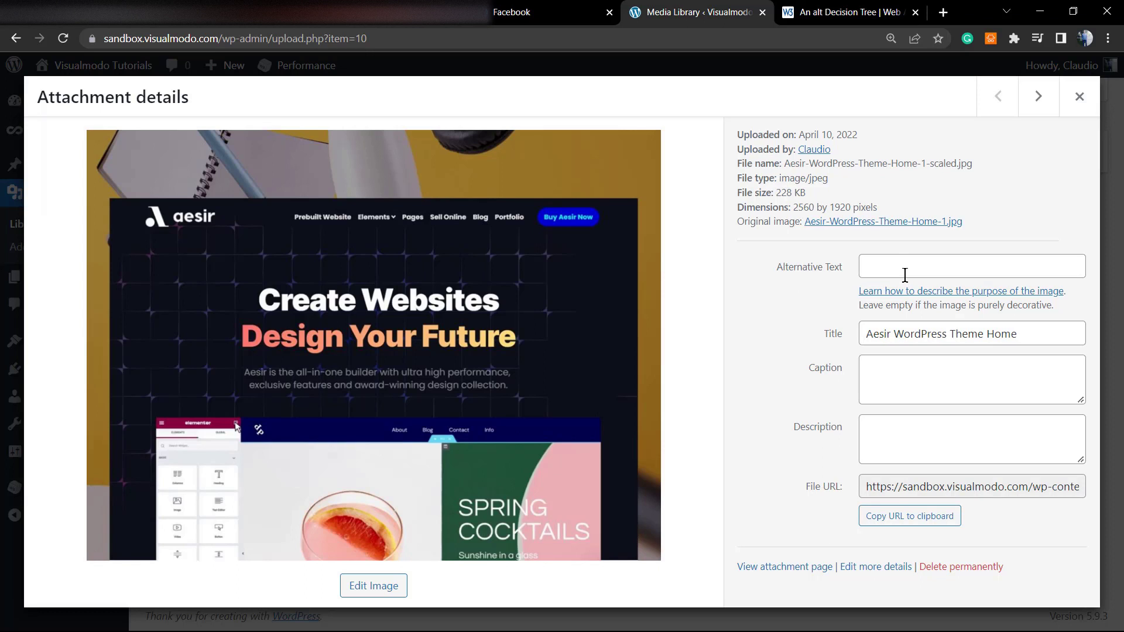
Step: Enter "Aesir WordPress template home page screenshot" as the attachment's alternative text
click(899, 263)
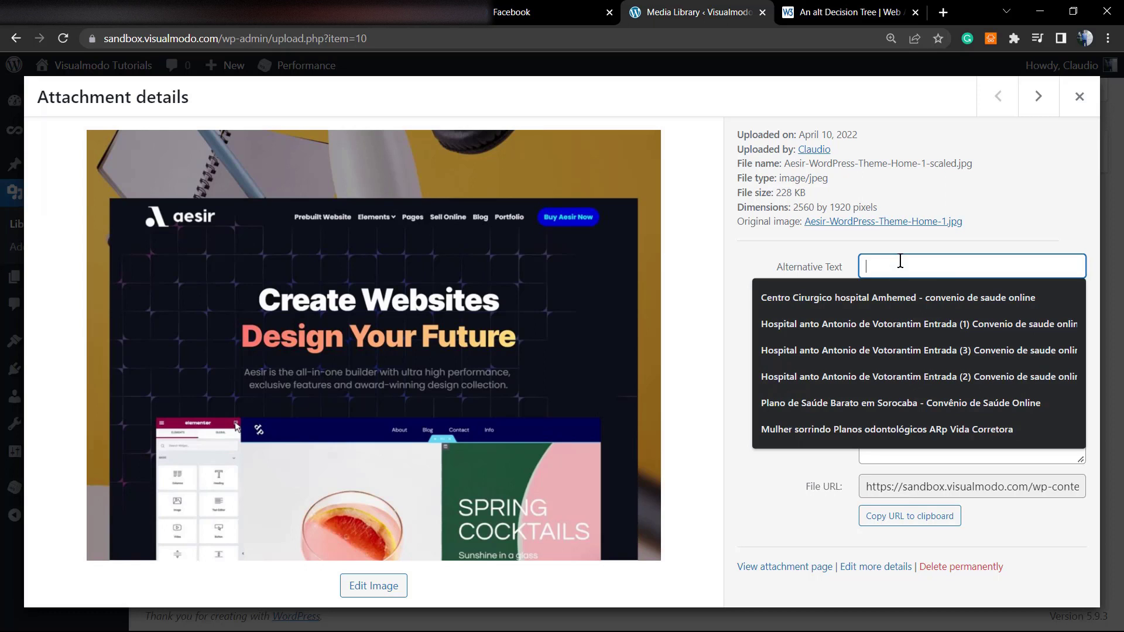
text(Aesir WordPress template home page screenshot)
click(988, 243)
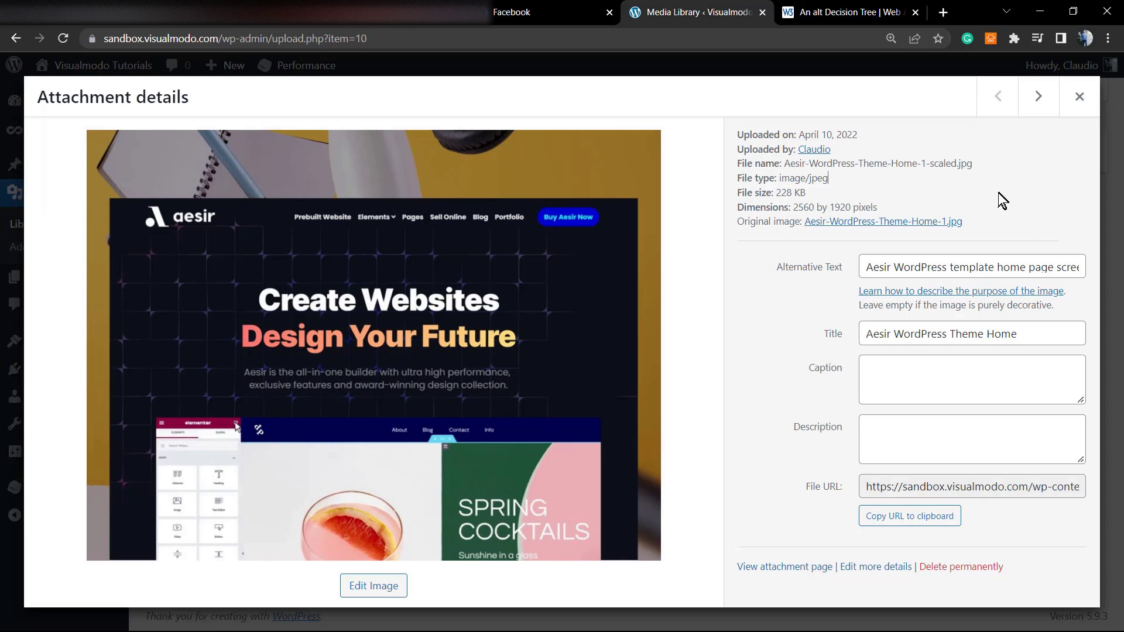
Step: Point out the hint about purely decorative images and open the linked guidance on describing an image's purpose
triple_click(893, 301)
click(907, 304)
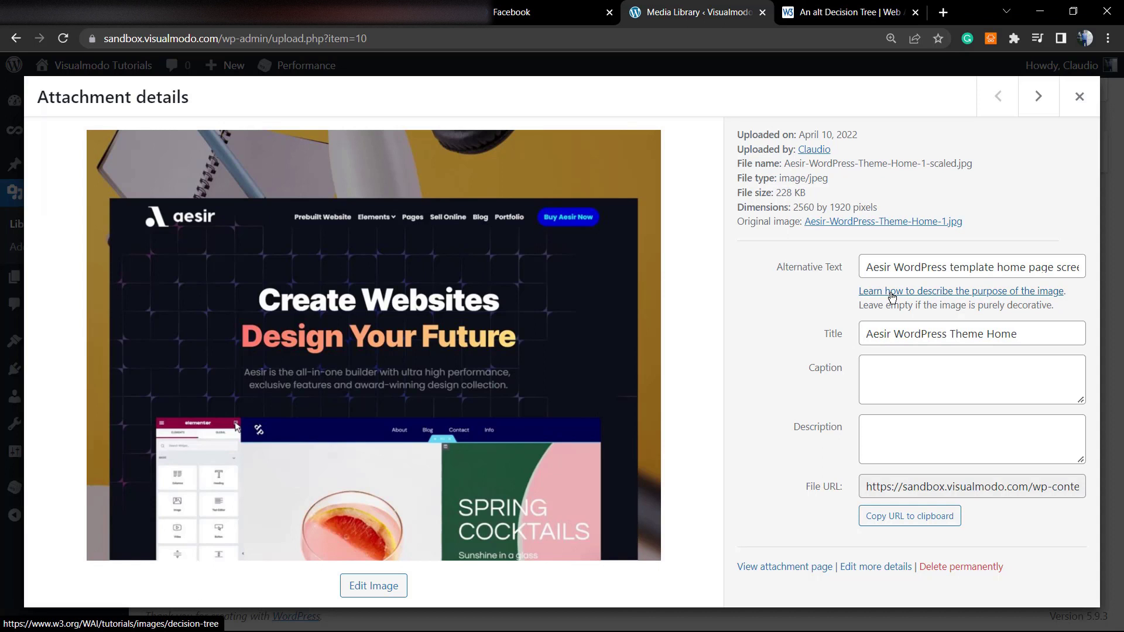
click(889, 294)
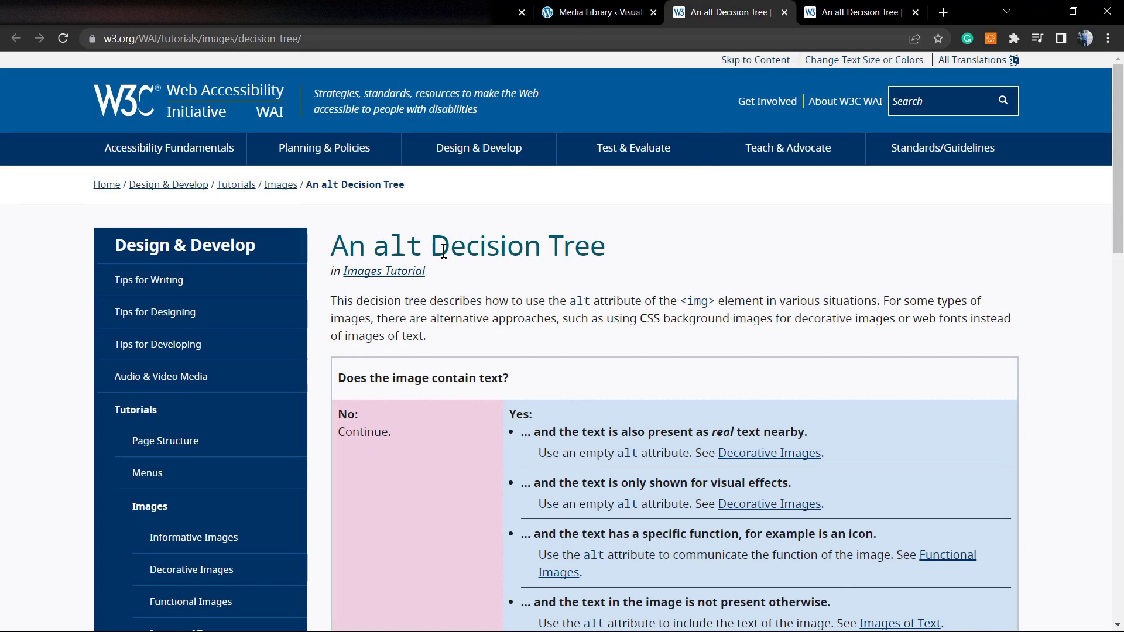
Step: Read through the W3C alt decision tree from its first question to its end, and return to the attachment details
double_click(456, 251)
click(455, 251)
double_click(456, 251)
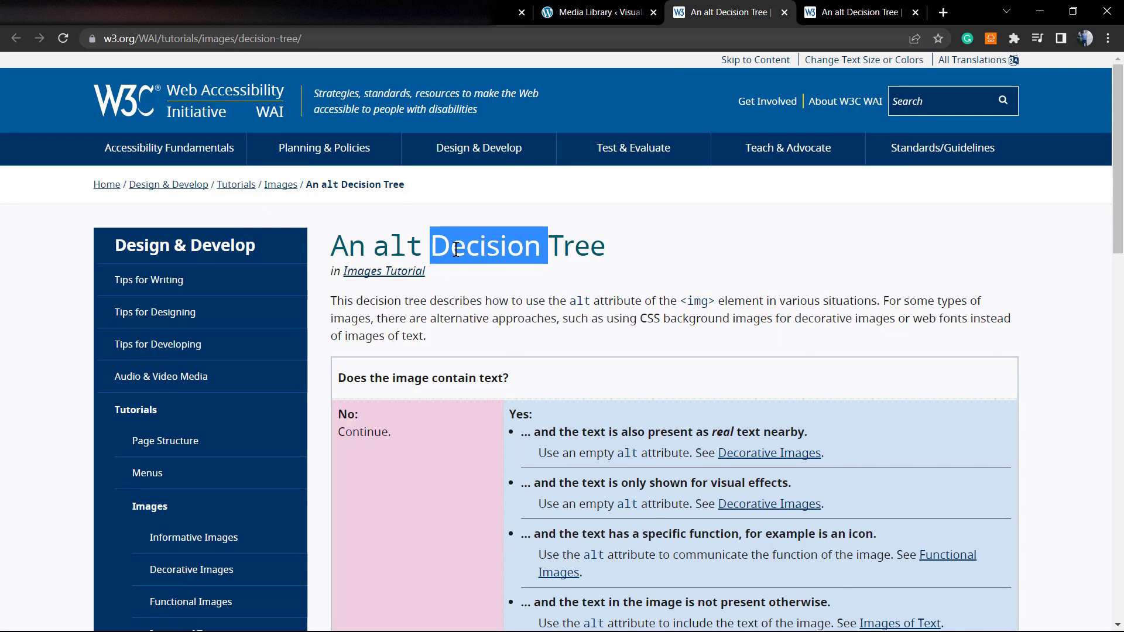
click(490, 299)
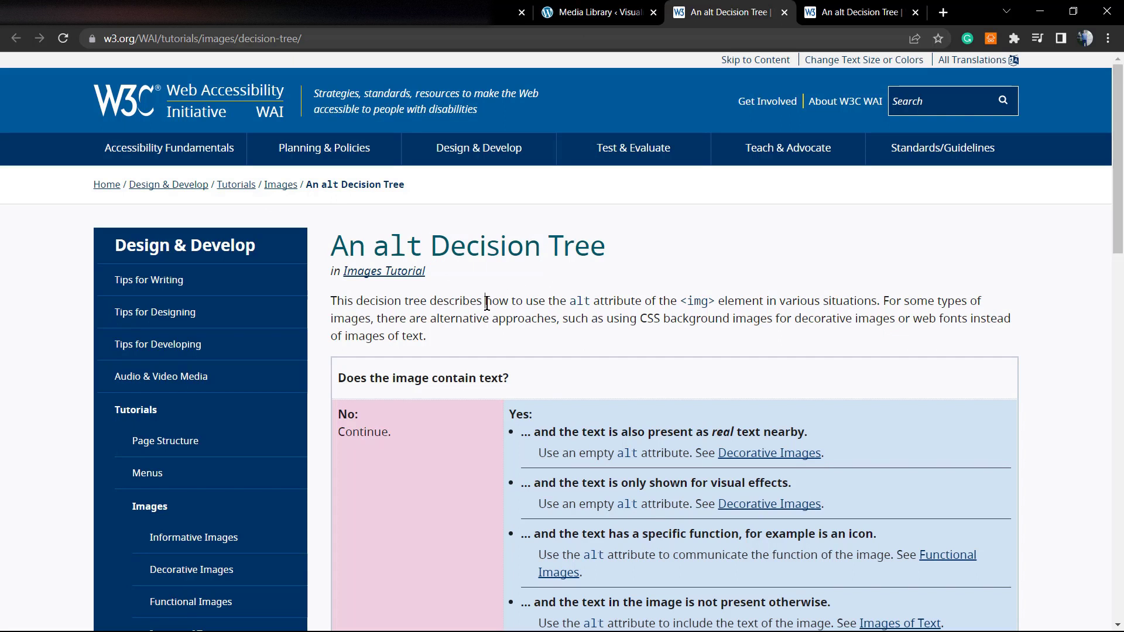
double_click(409, 378)
triple_click(409, 377)
scroll(471, 339, down, 5)
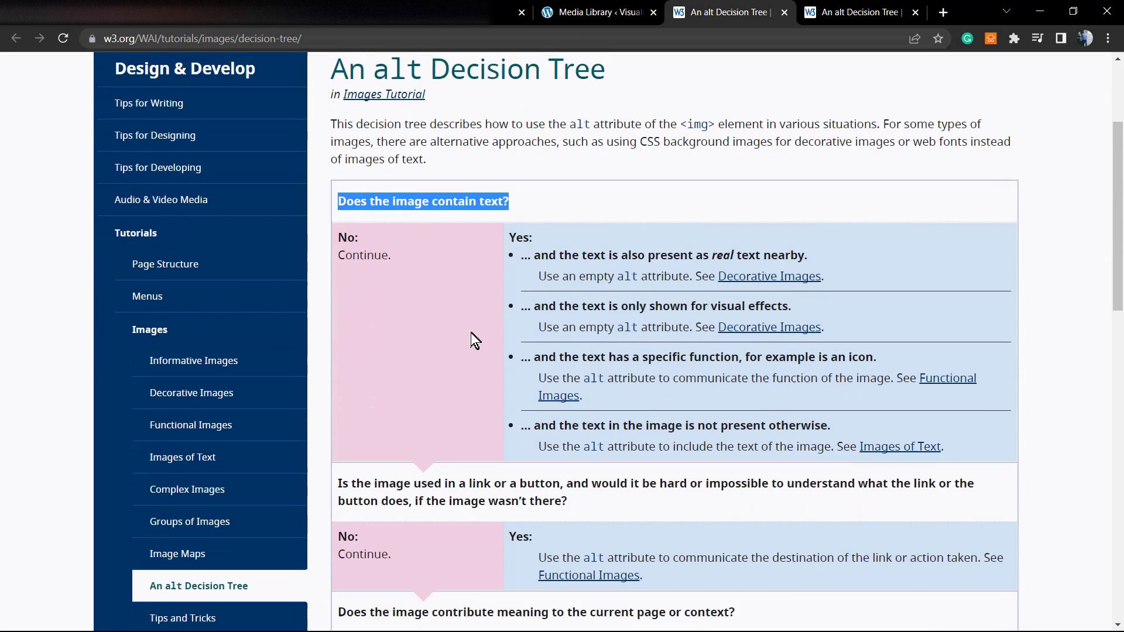
scroll(469, 300, down, 10)
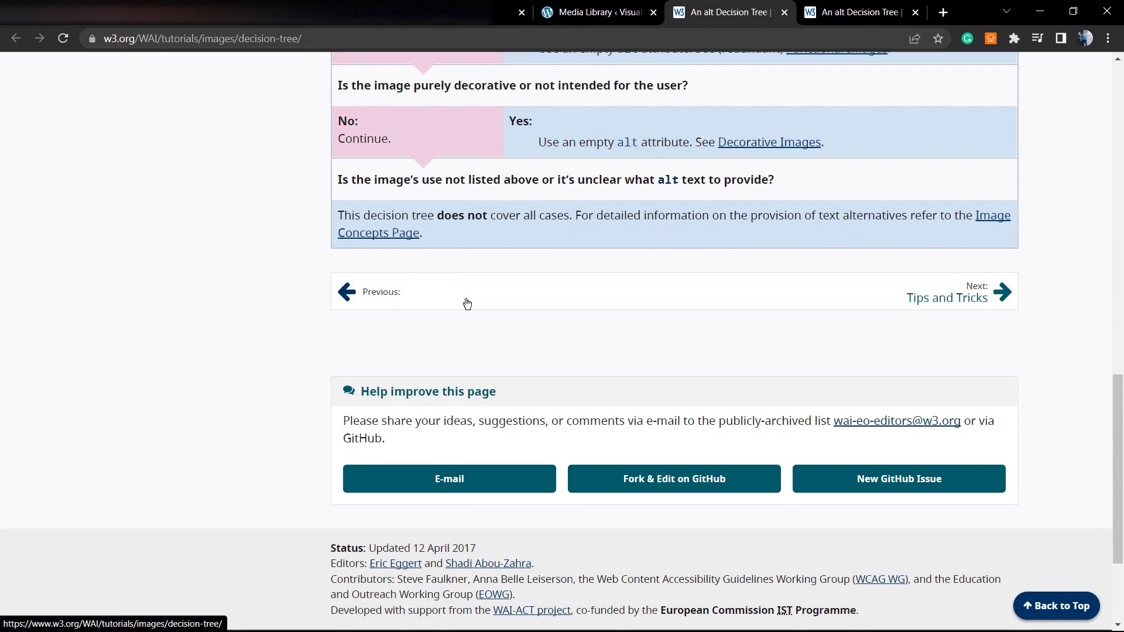
scroll(466, 303, up, 5)
scroll(461, 301, up, 15)
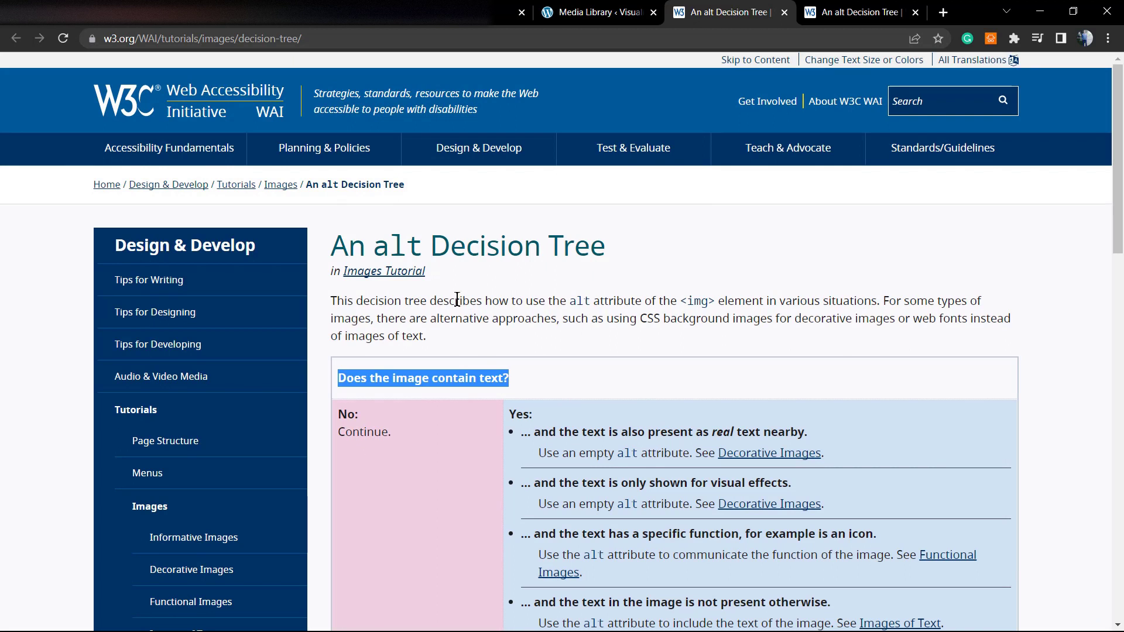
click(561, 11)
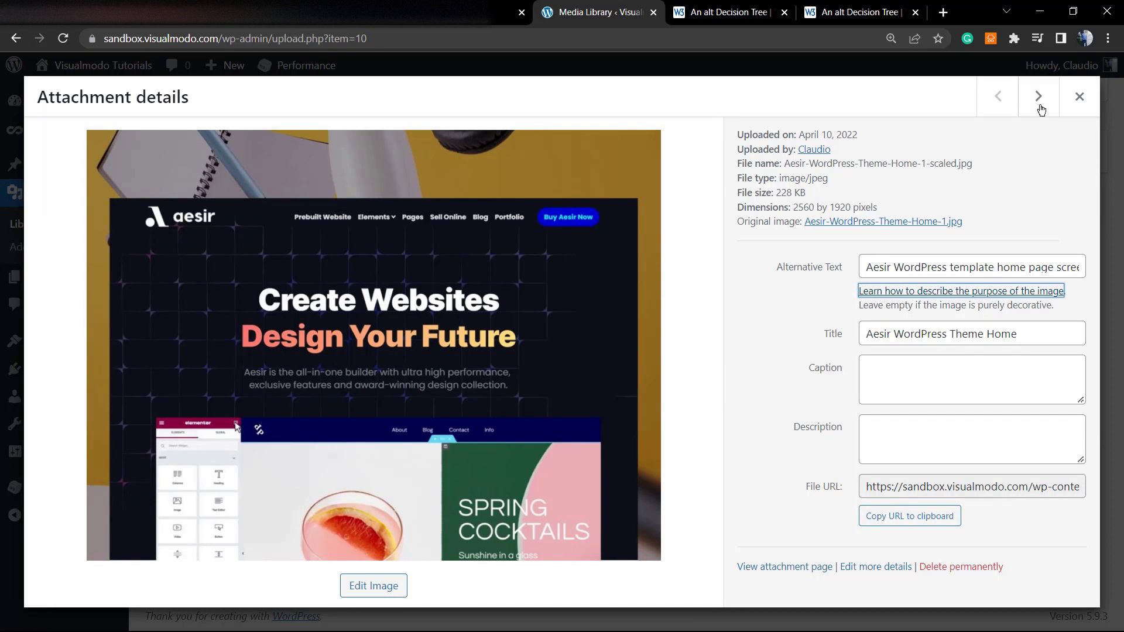
Step: Check the attachment details of the older Aesir image uploaded April 9, 2022, and return to the Media Library
click(1080, 96)
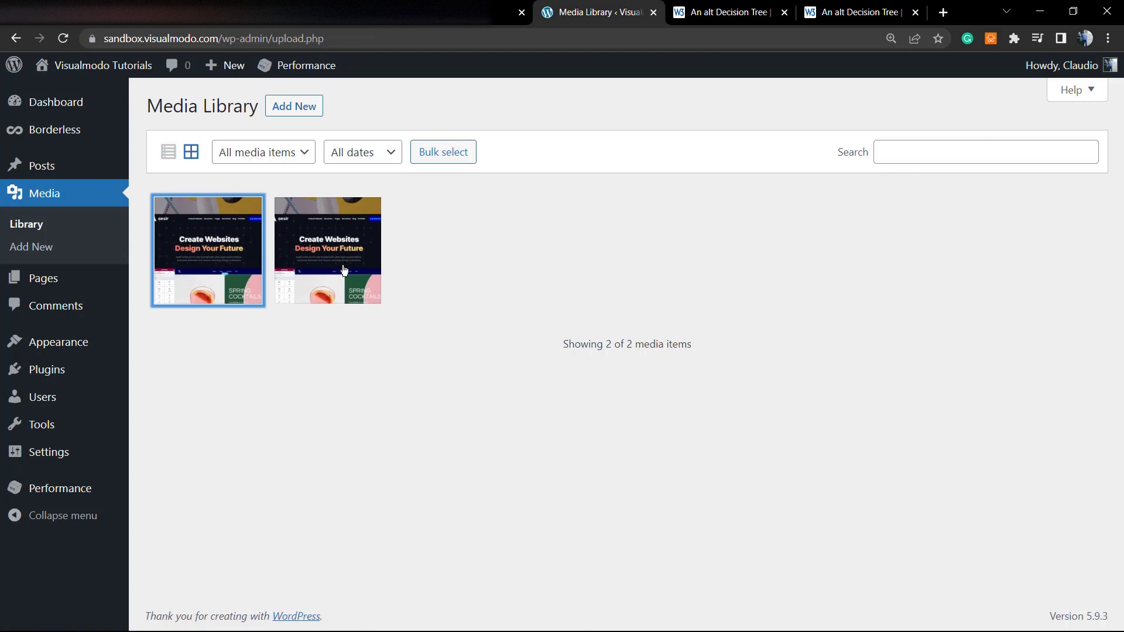
click(328, 251)
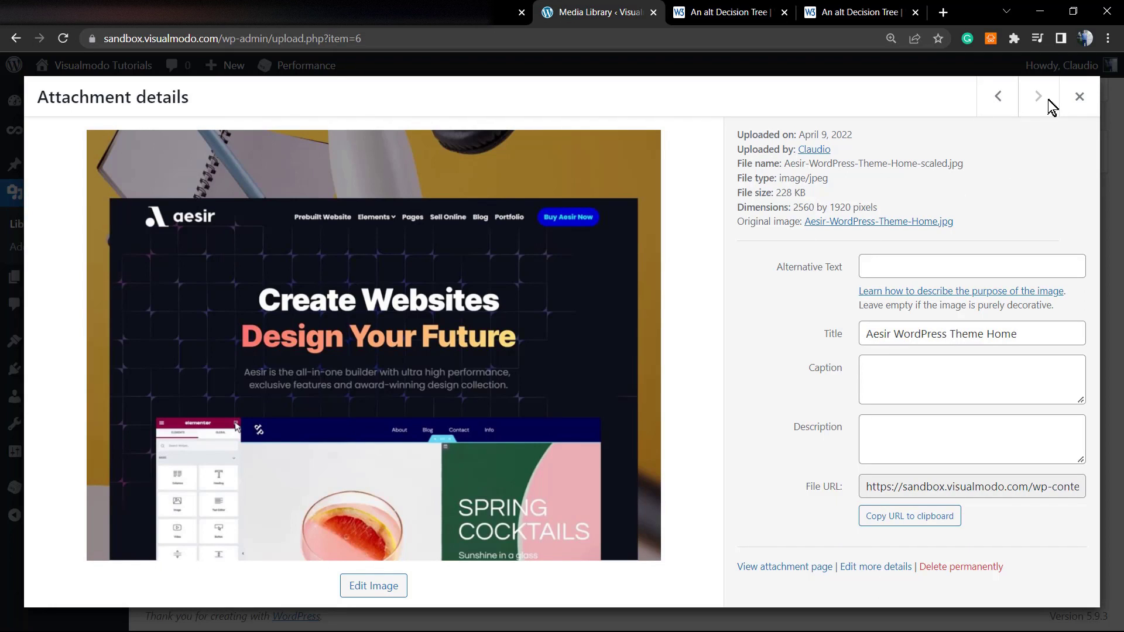
click(1079, 97)
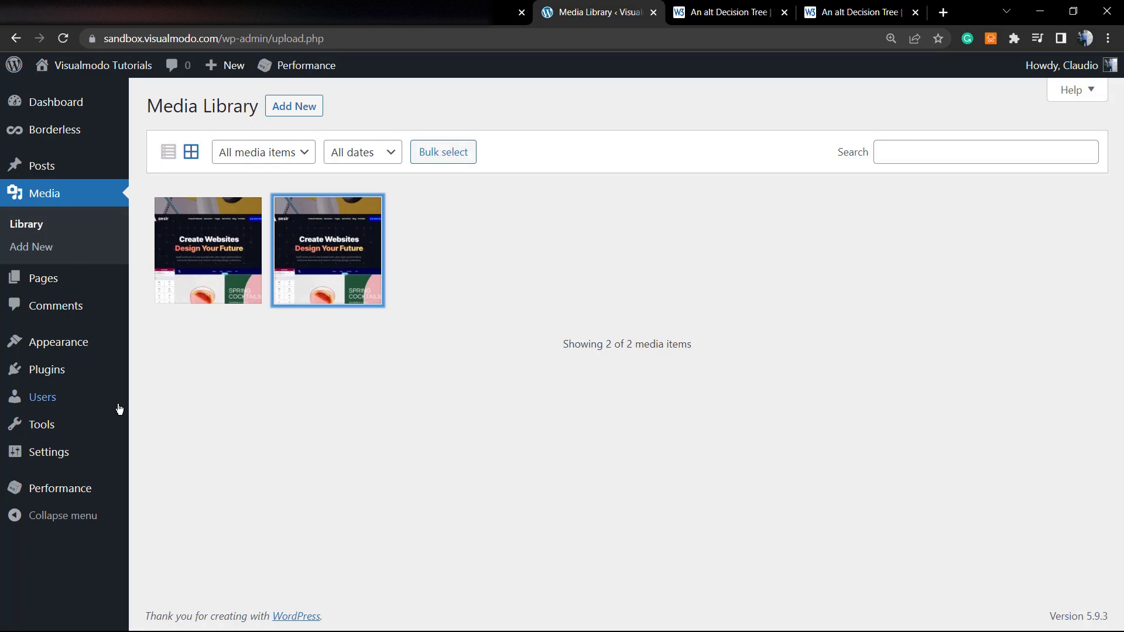
Step: Open the "Aesir WordPress Theme" post for editing and display its post-level settings
click(41, 166)
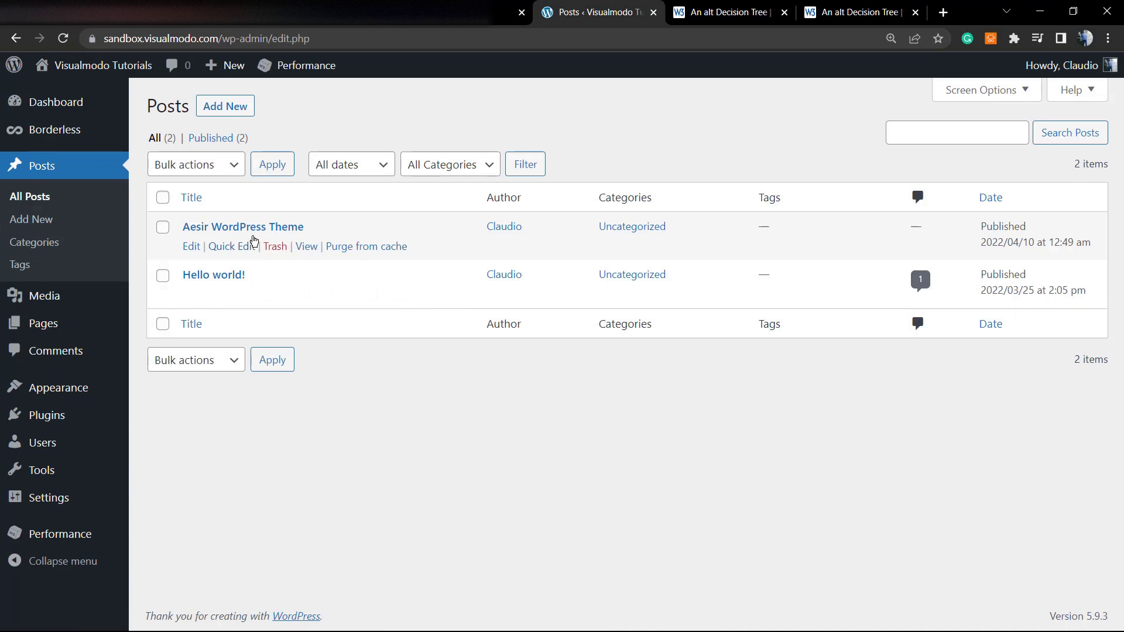
click(248, 229)
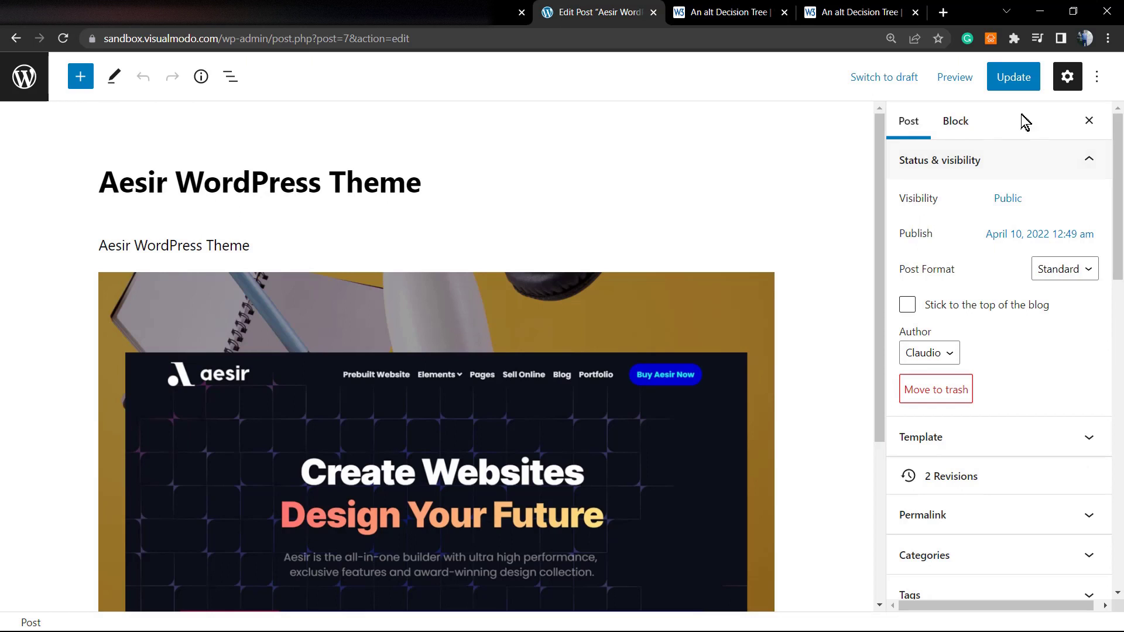
click(953, 118)
click(922, 123)
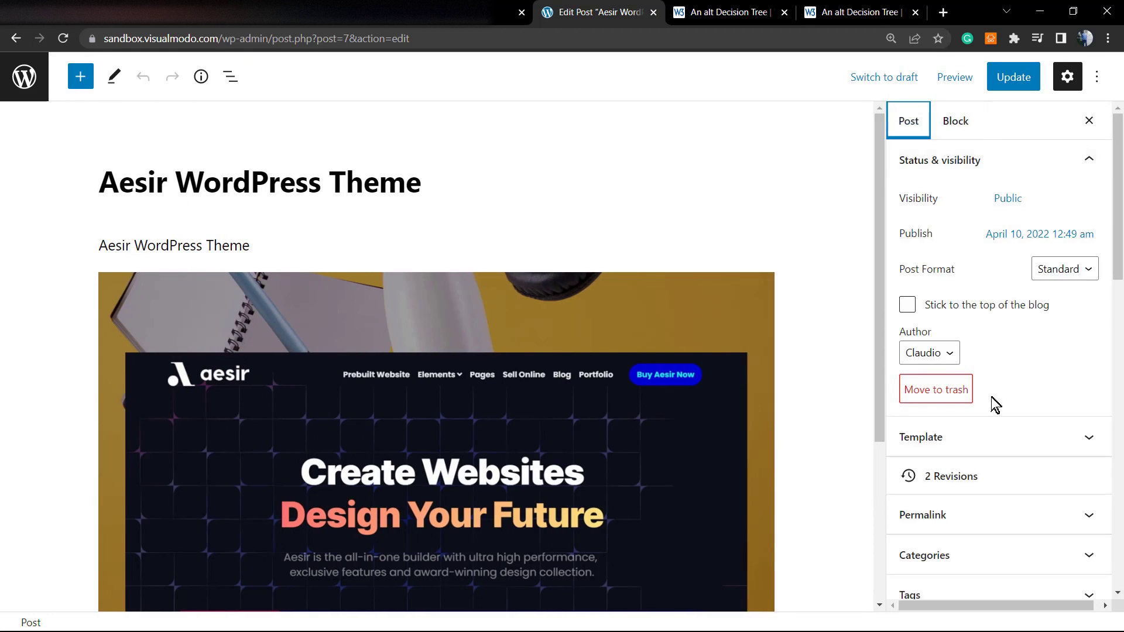
Step: Open the post's featured image selection and pick Aesir-WordPress-Theme-Home-scaled.jpg from the existing media
scroll(991, 401, down, 5)
scroll(1019, 419, down, 1)
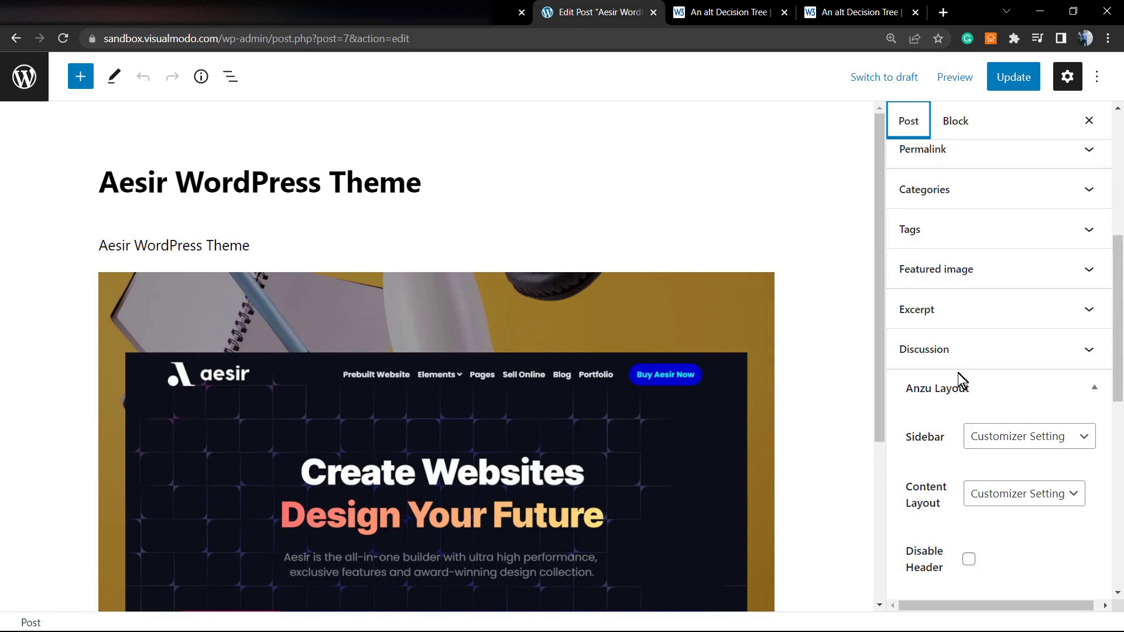
scroll(1000, 425, up, 1)
click(977, 349)
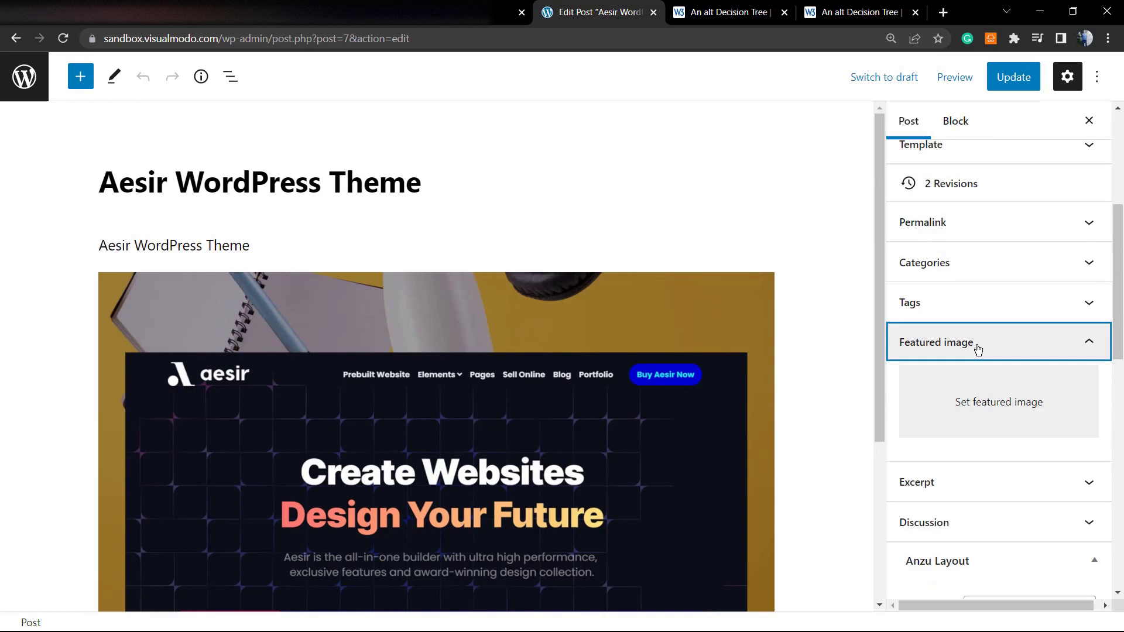
click(970, 413)
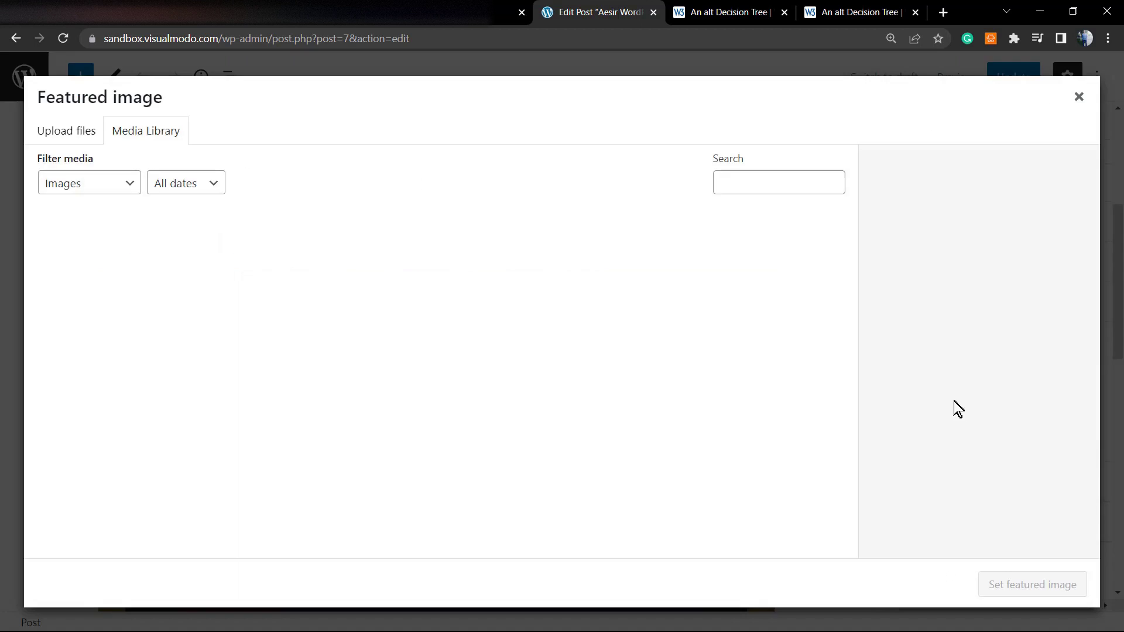
click(216, 285)
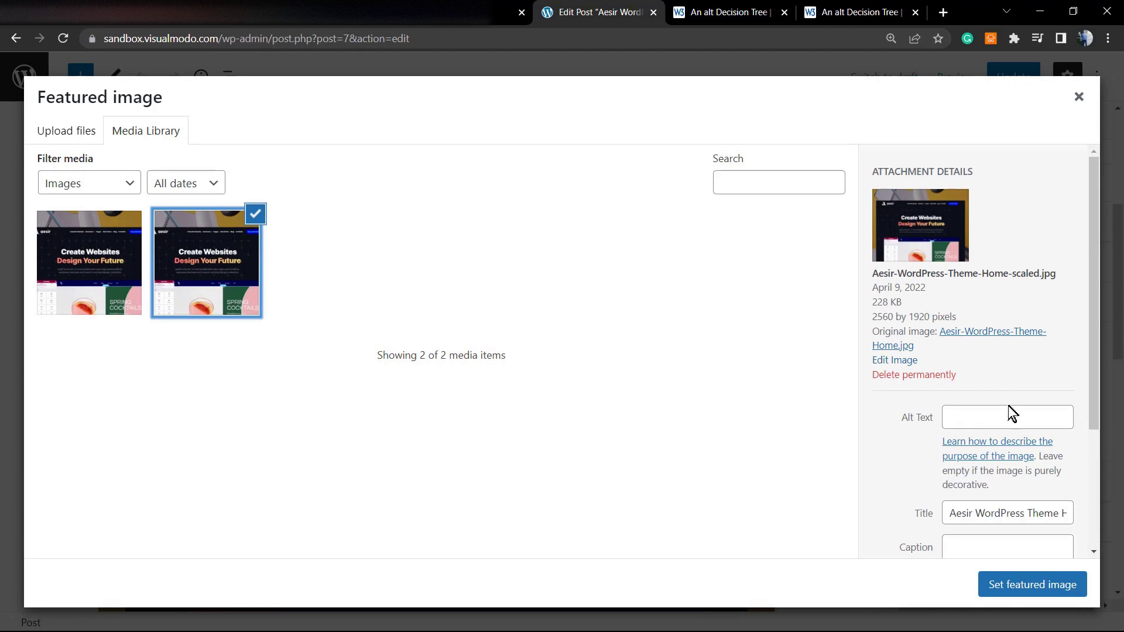
Step: Give the selected image the alt text "Aesir WordPress template home page screenshot" and set it as the post's featured image
scroll(984, 415, down, 1)
click(972, 346)
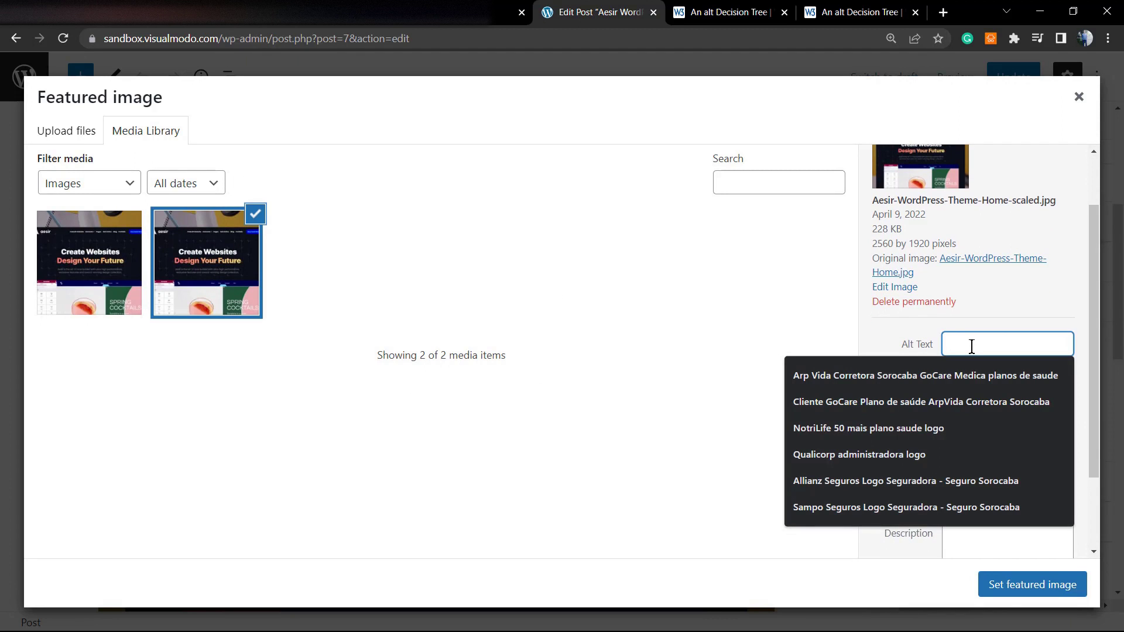
key(ctrl+v)
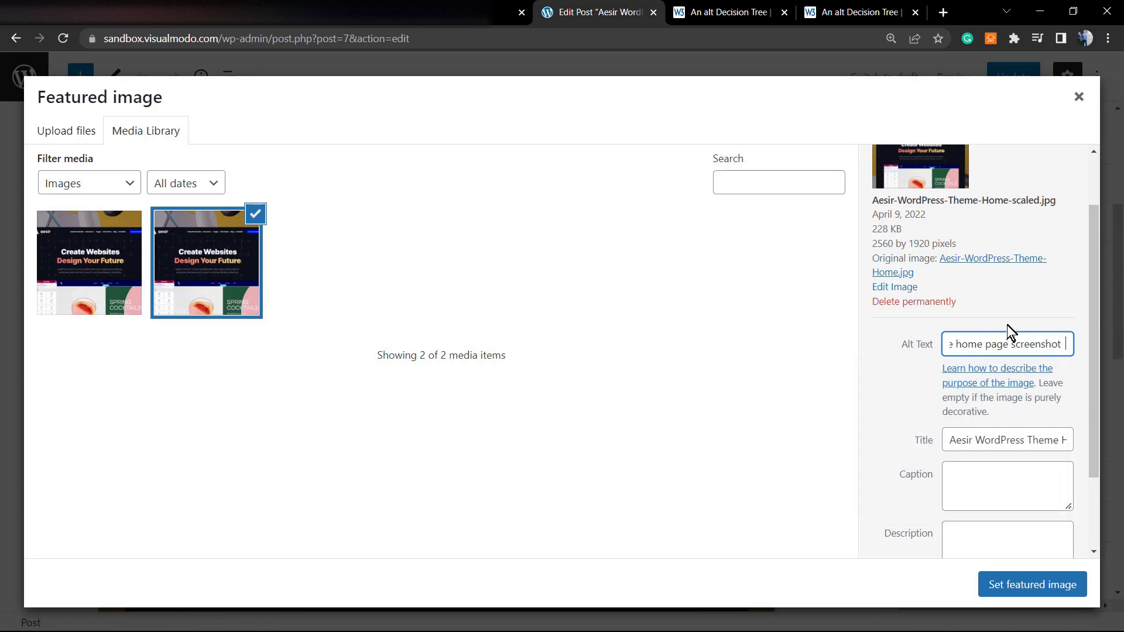
scroll(1009, 332, up, 1)
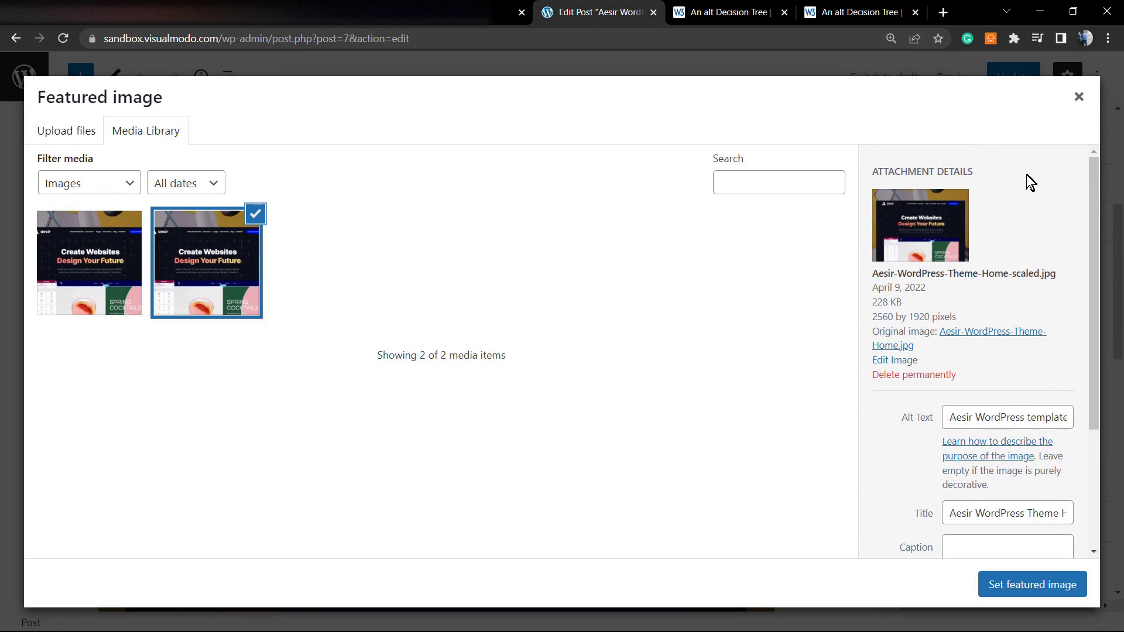
double_click(1027, 406)
key(End)
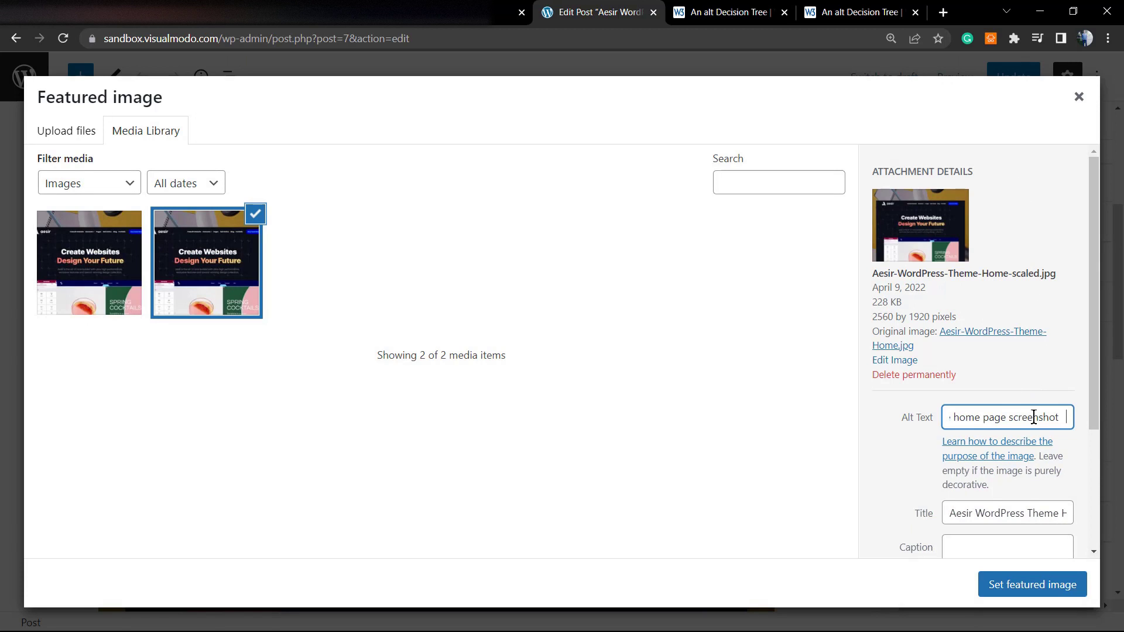
click(1045, 384)
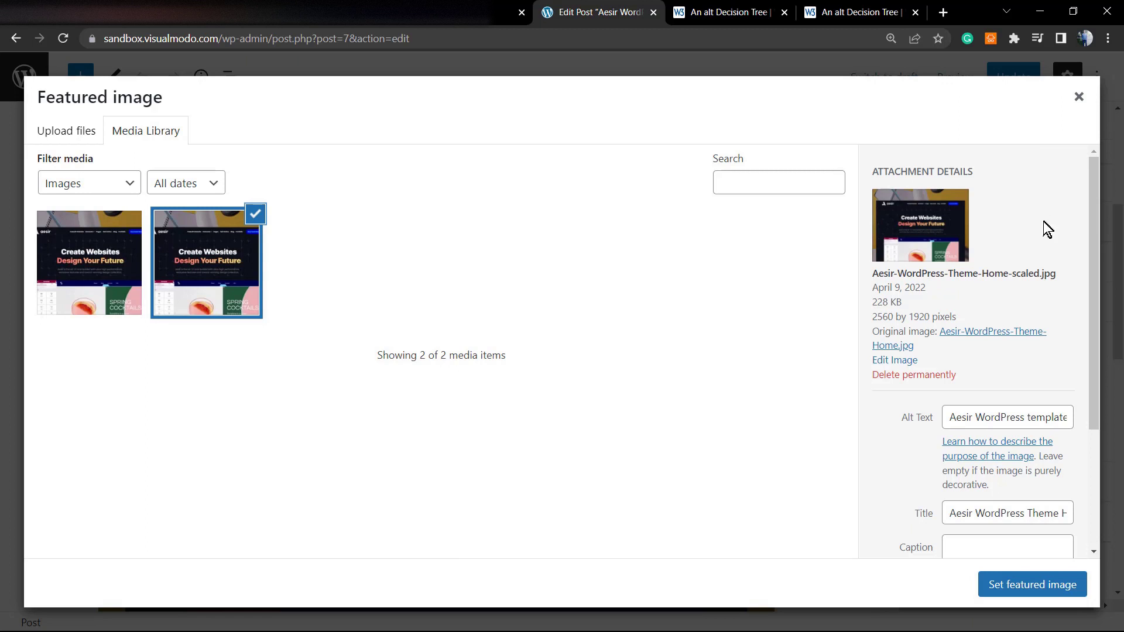
click(1038, 590)
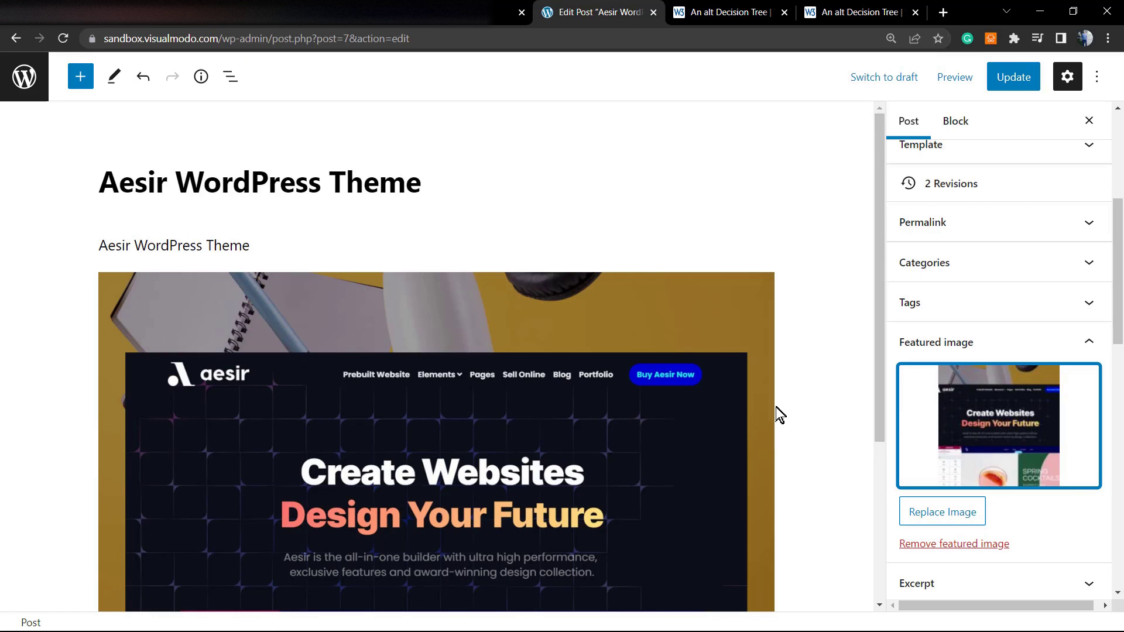
scroll(688, 419, down, 4)
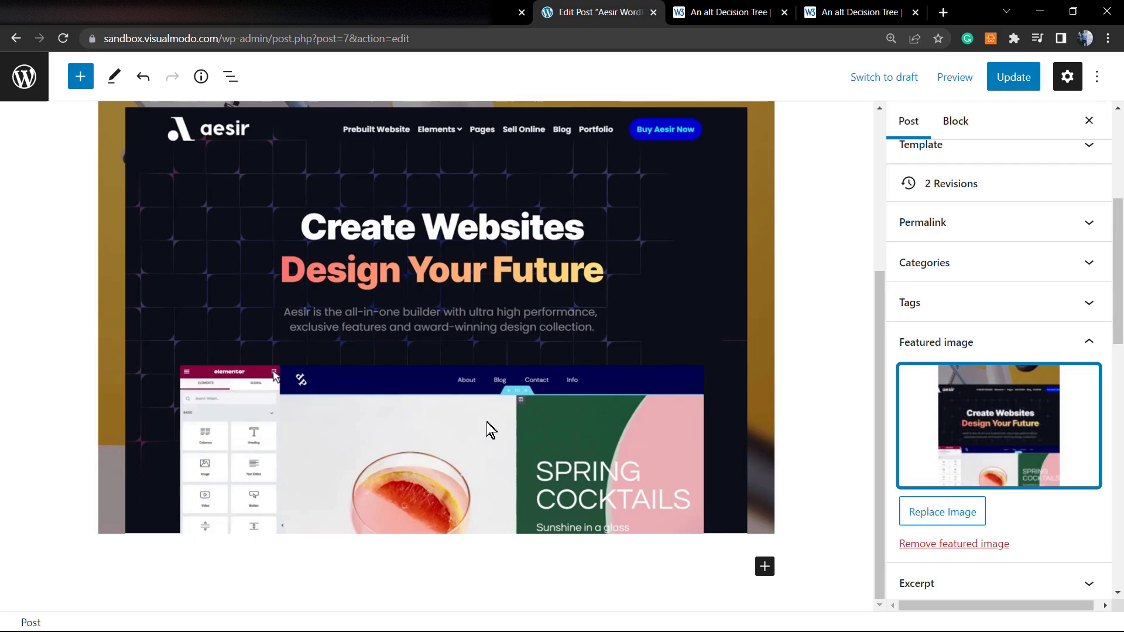
scroll(486, 422, up, 4)
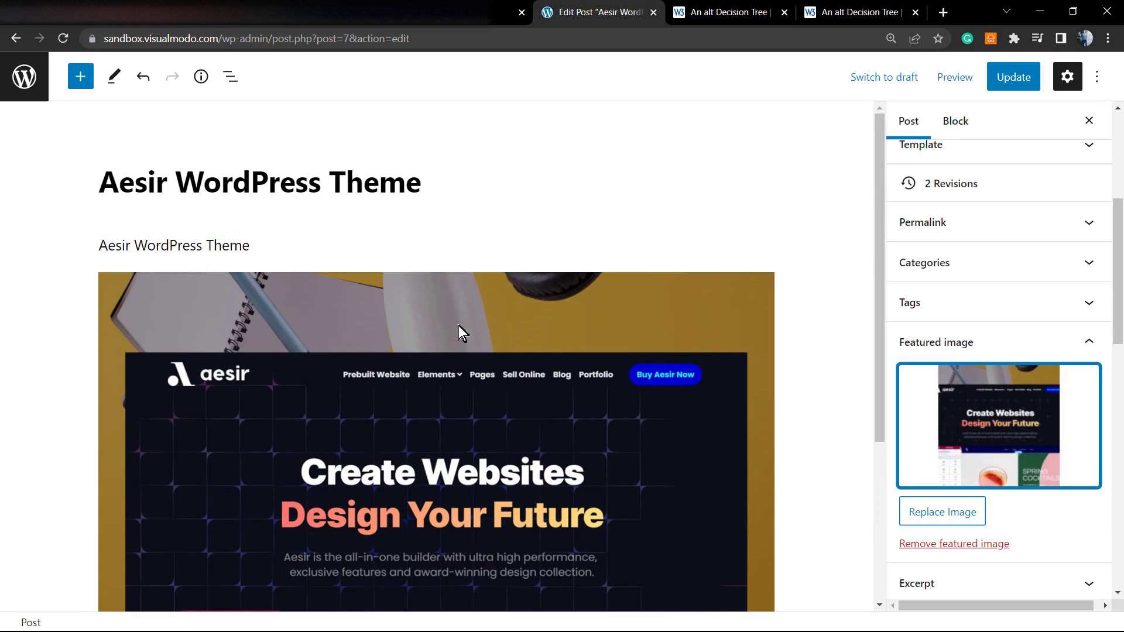
scroll(450, 342, down, 4)
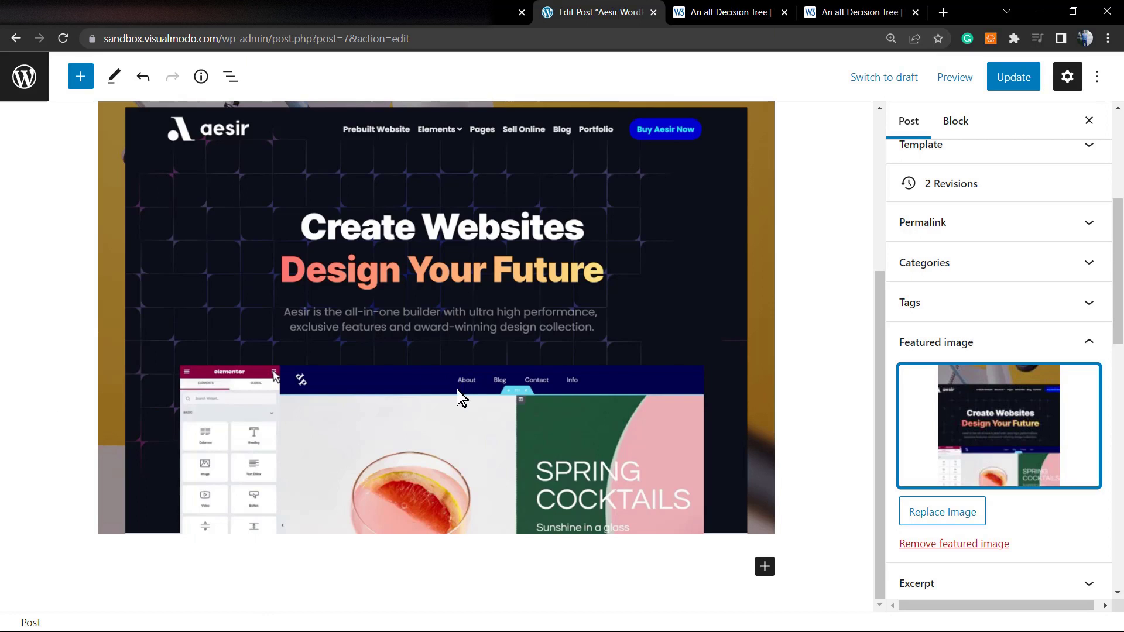
scroll(468, 441, up, 4)
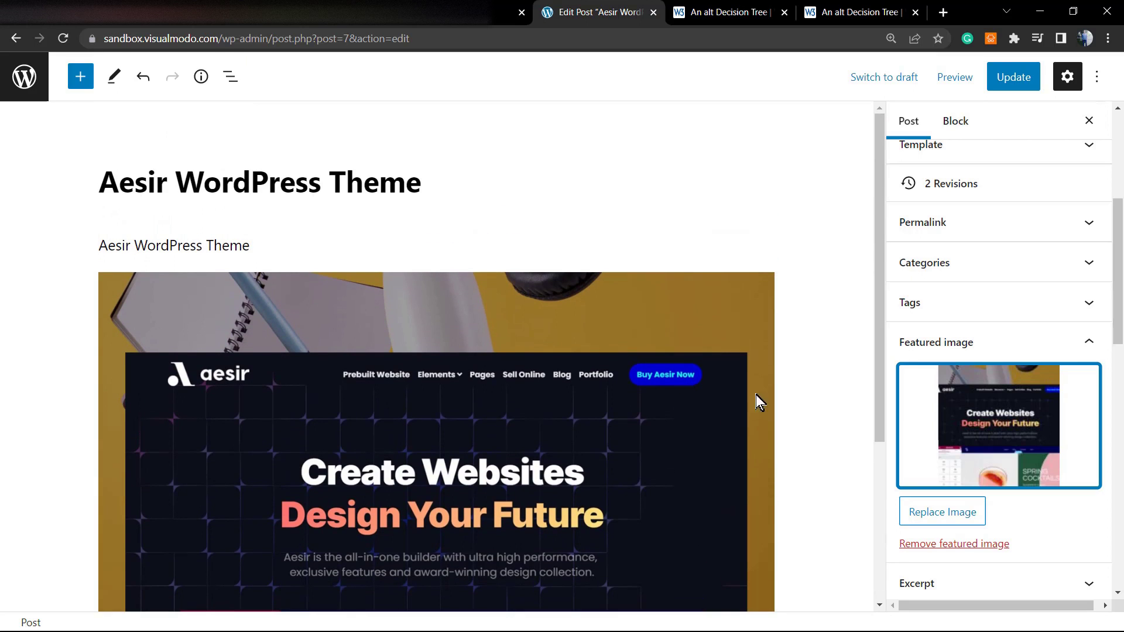